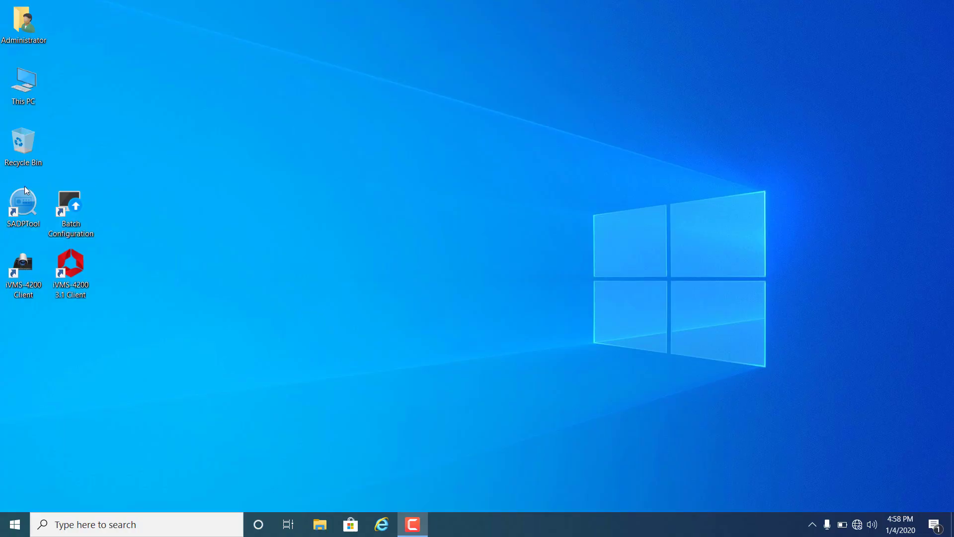
Launch SADP Tool, select both inactive intercom devices, then minimize it to the desktop
double_click(28, 204)
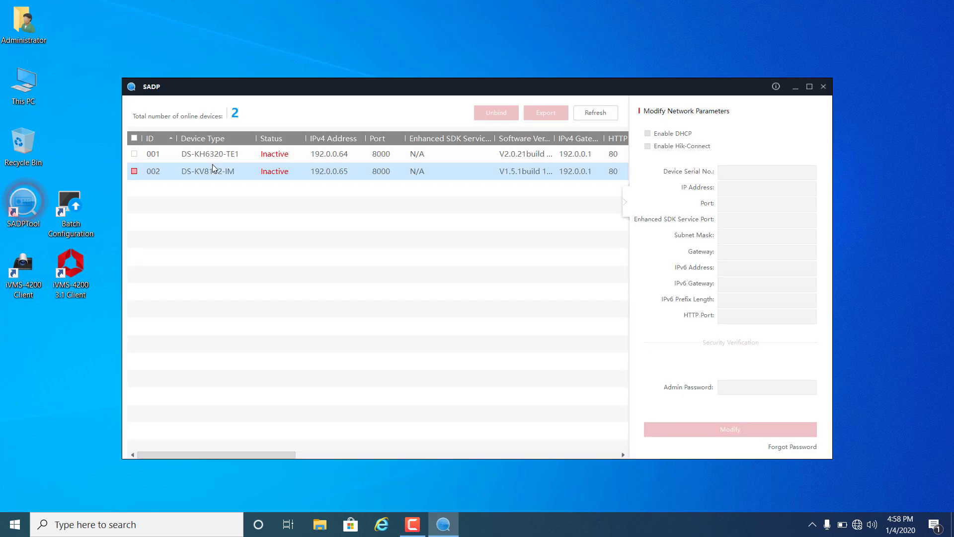
left_click(134, 138)
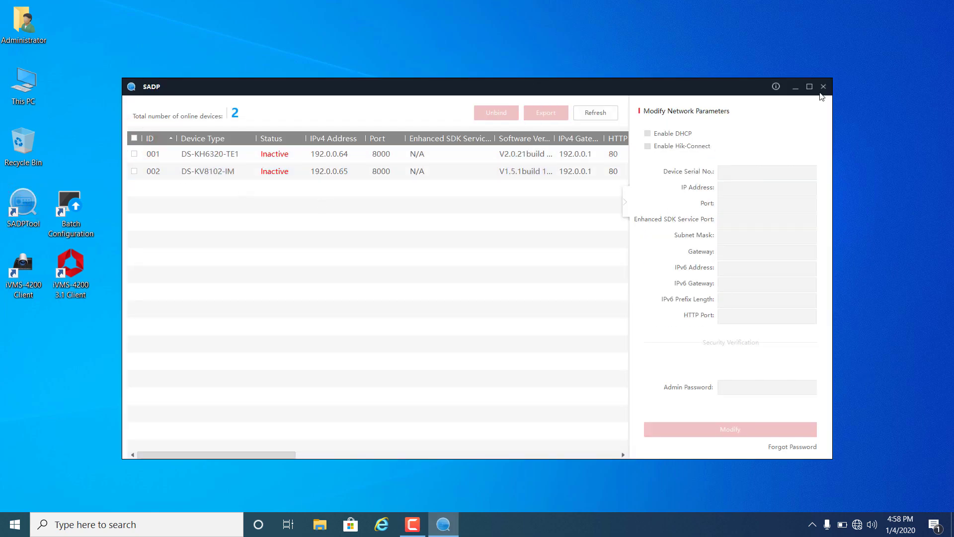
left_click(796, 86)
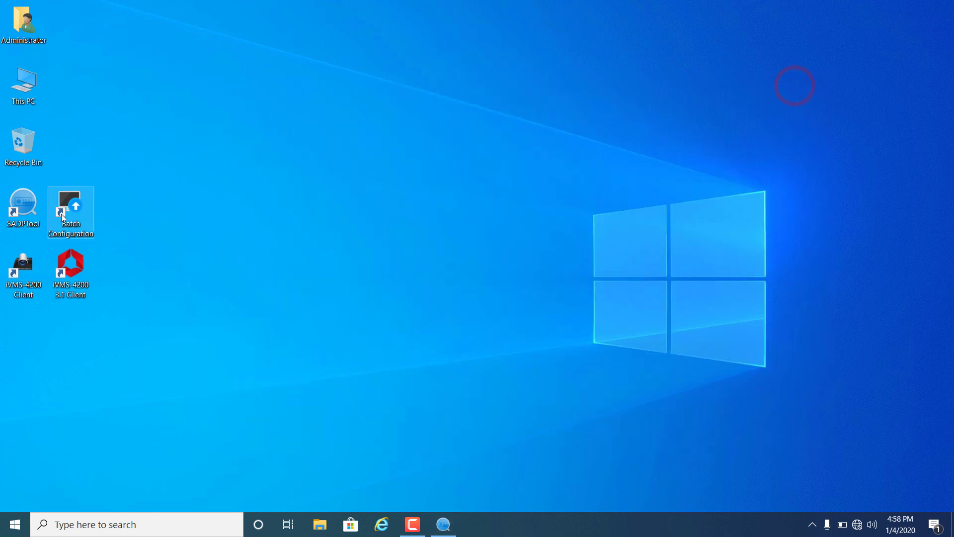
Activate DS-KH6320-TE1 and DS-KV8102-IM together by entering and confirming a new admin password
double_click(78, 205)
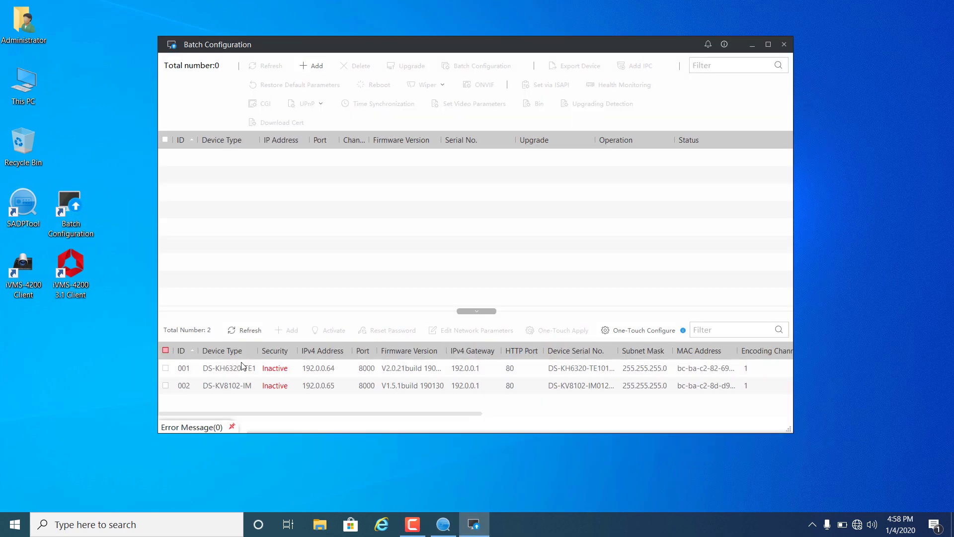
left_click(165, 350)
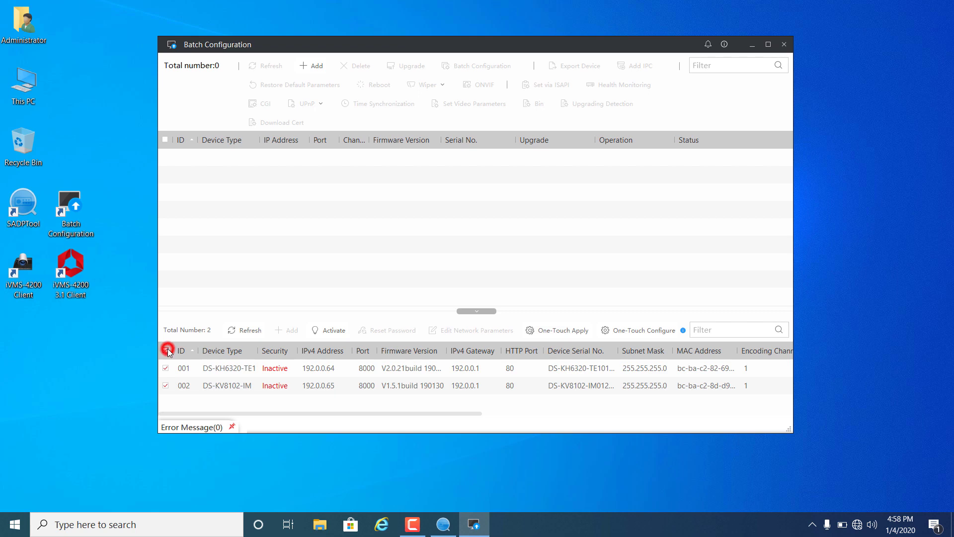
left_click(341, 331)
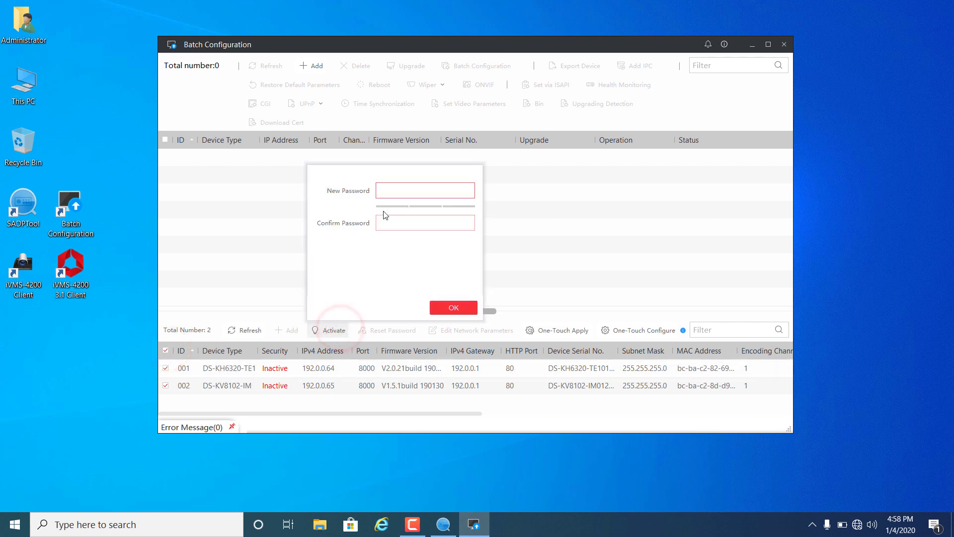
left_click(389, 192)
type("••••••••")
key("Tab")
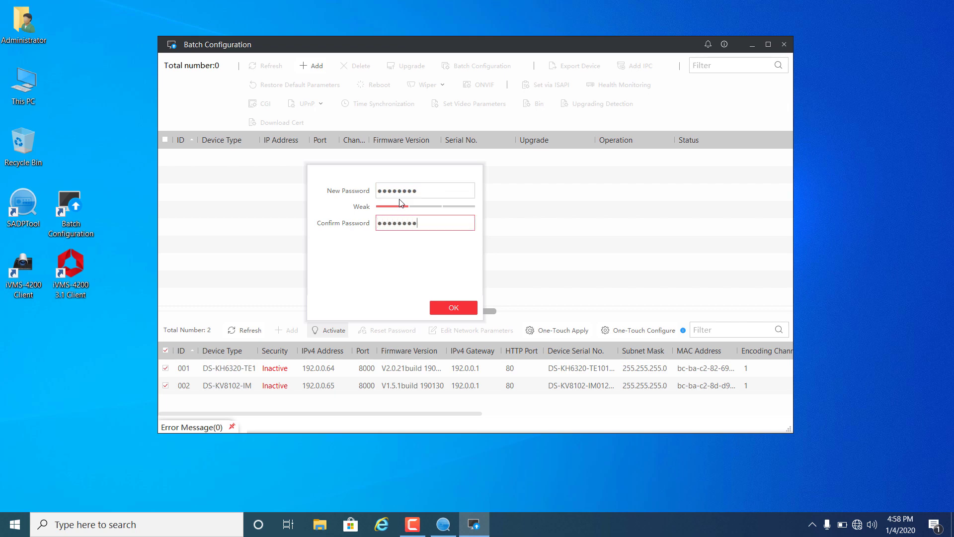
type("••••••••")
left_click(453, 307)
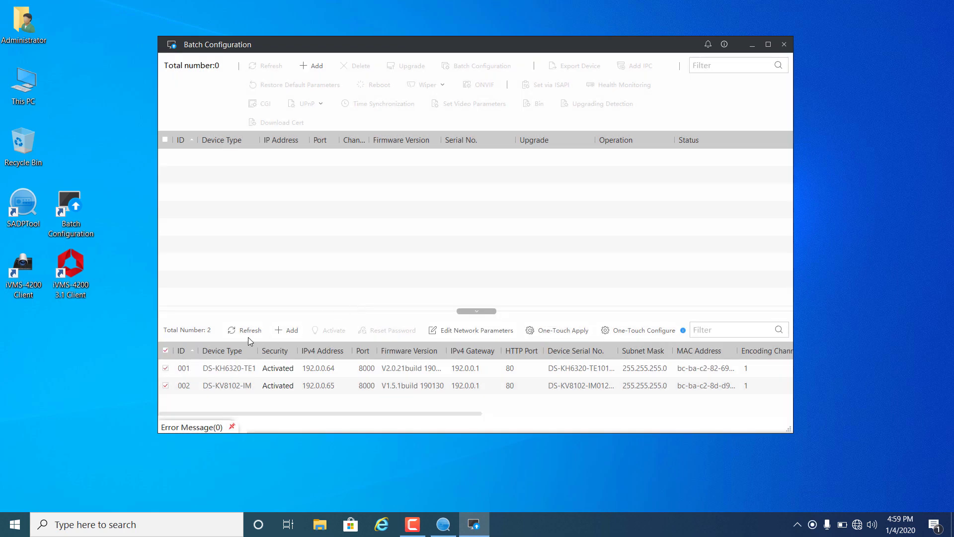
Refresh the online device list and open Edit Network Parameters for device 001
left_click(251, 330)
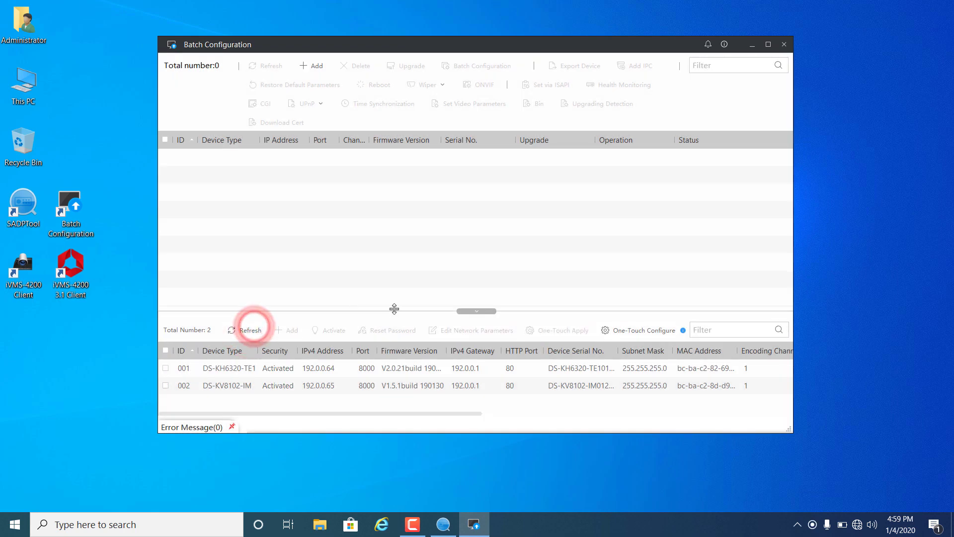
left_click(167, 368)
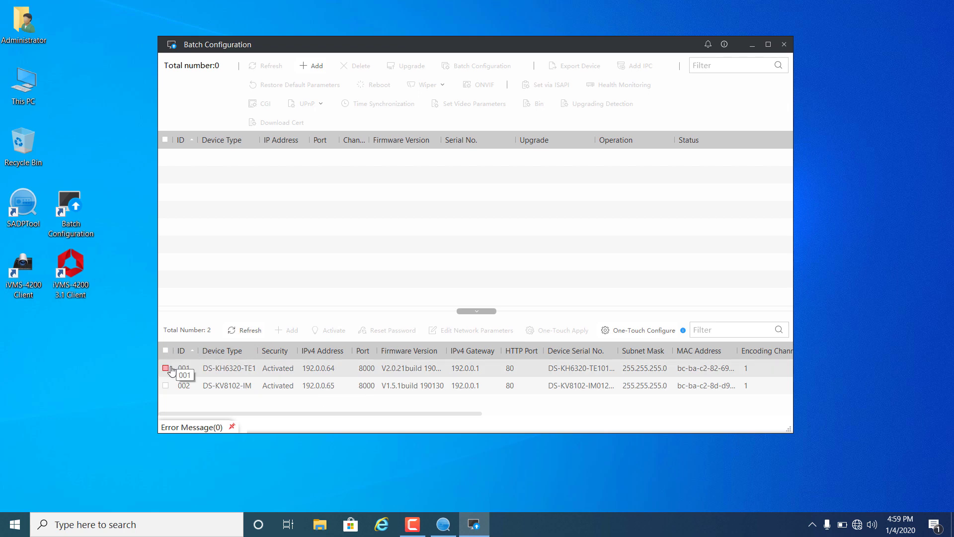
left_click(166, 368)
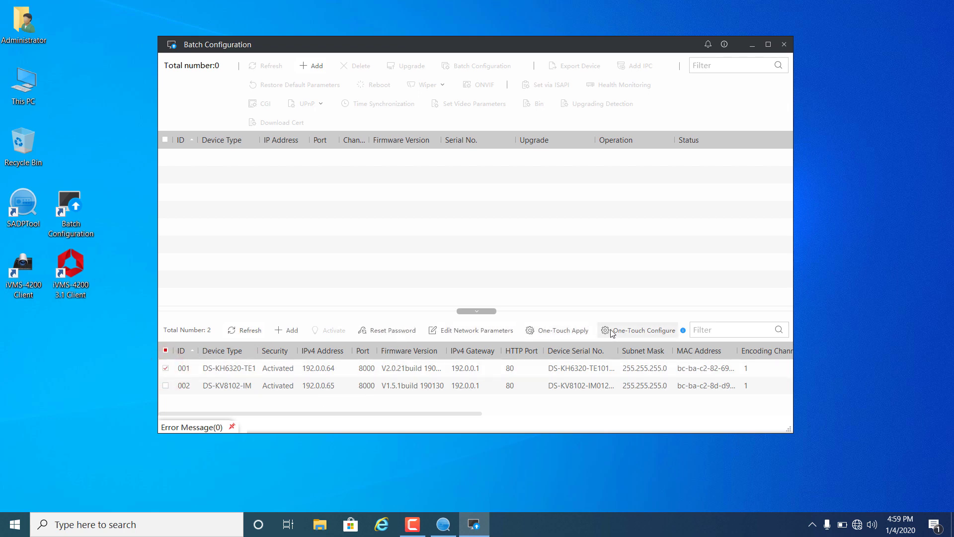
left_click(437, 331)
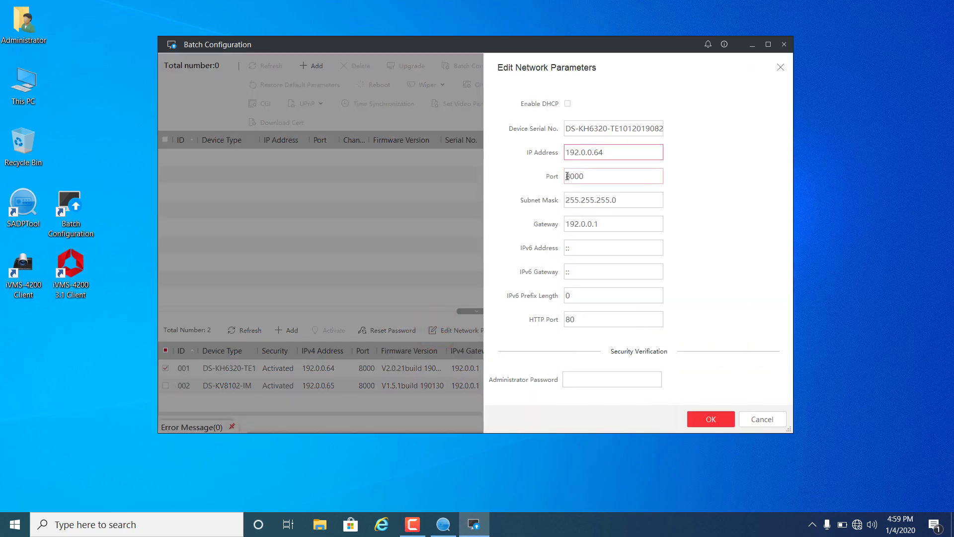
Change the IP to 192.168.1.164 and gateway to 192.168.1.1, confirming with the admin password
double_click(584, 152)
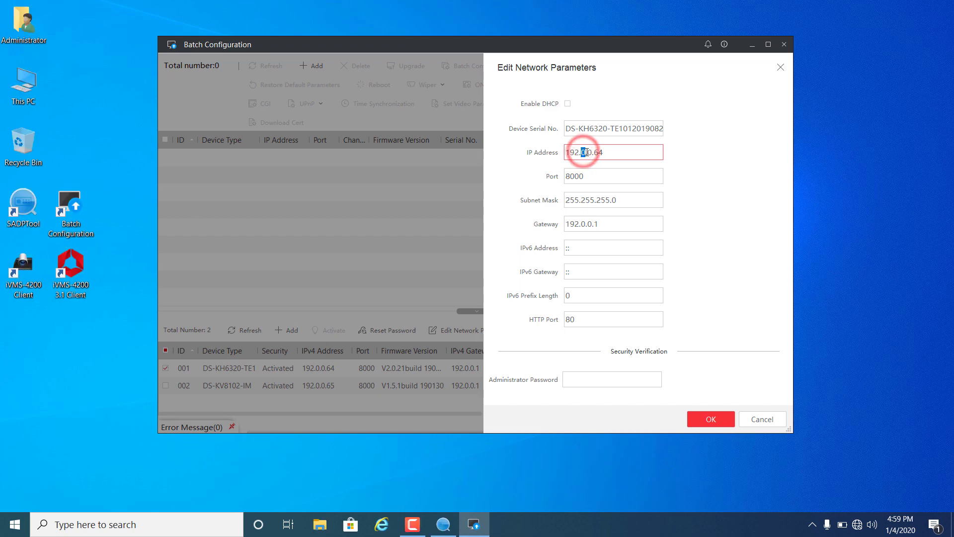
type("168")
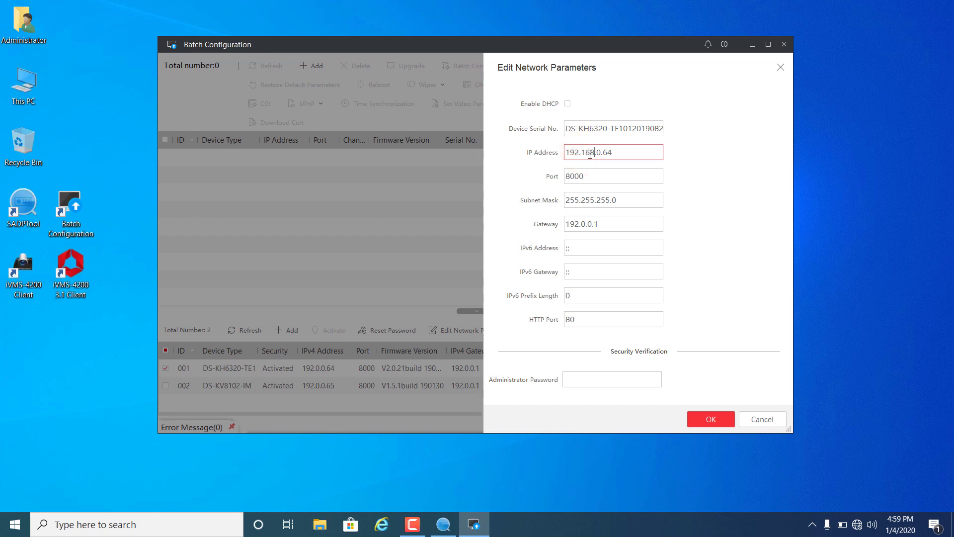
double_click(600, 152)
type("1")
left_click(605, 152)
type("1")
double_click(583, 223)
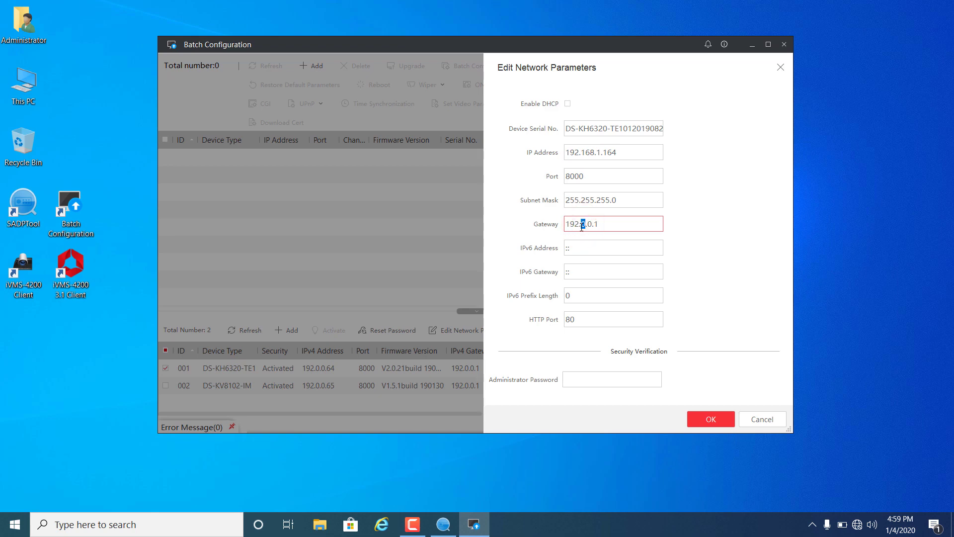
type("168.1")
left_click(629, 379)
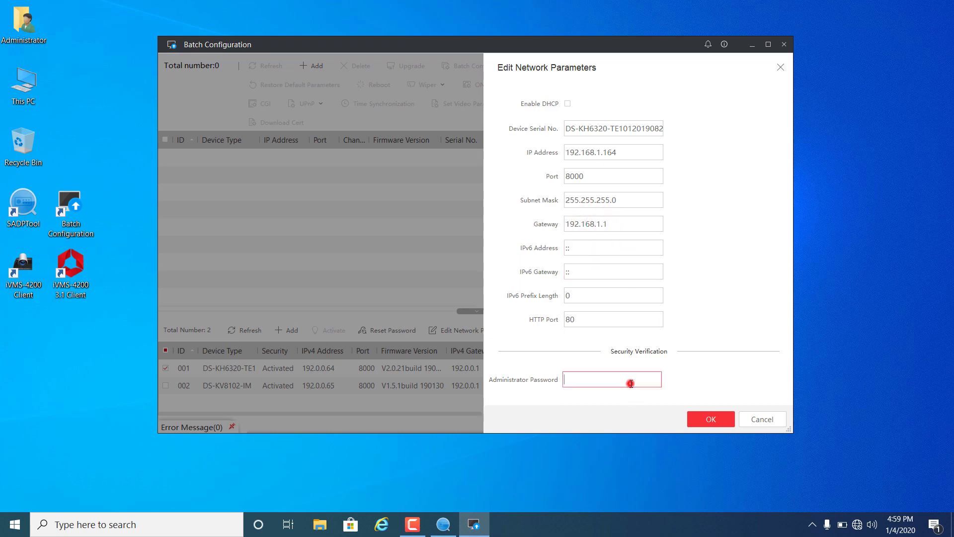
type("aa")
left_click(694, 418)
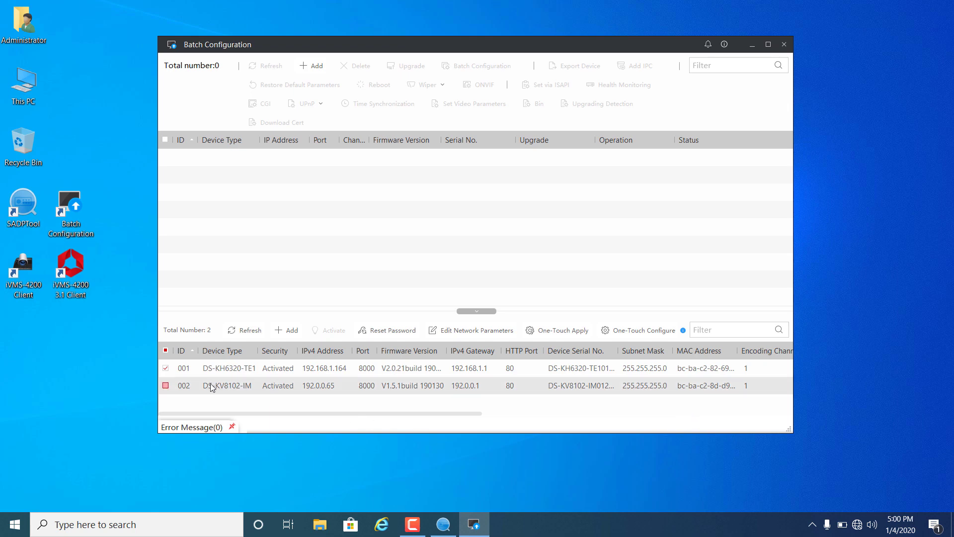
Switch selection to device 002 and enter IP 192.168.1.165 with gateway 192.168.1.1
left_click(166, 368)
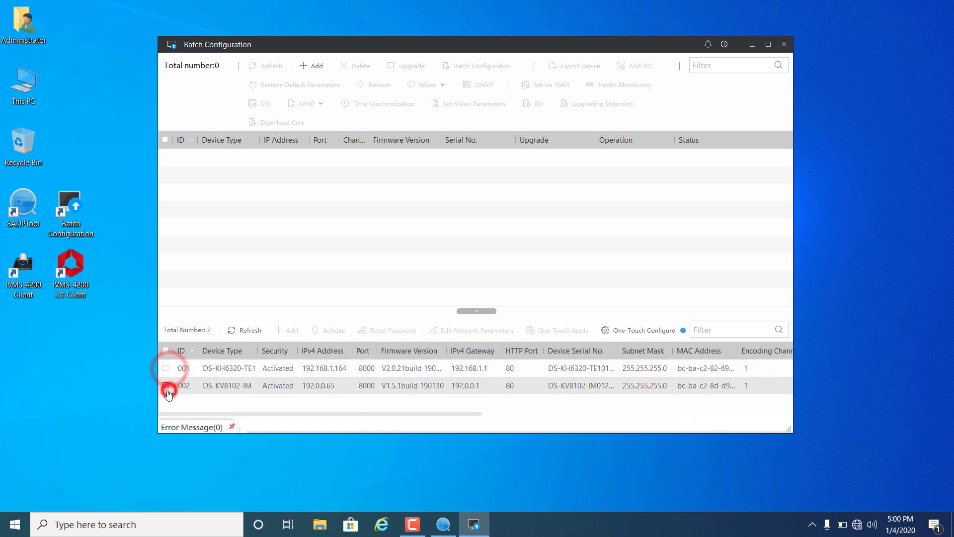
left_click(166, 385)
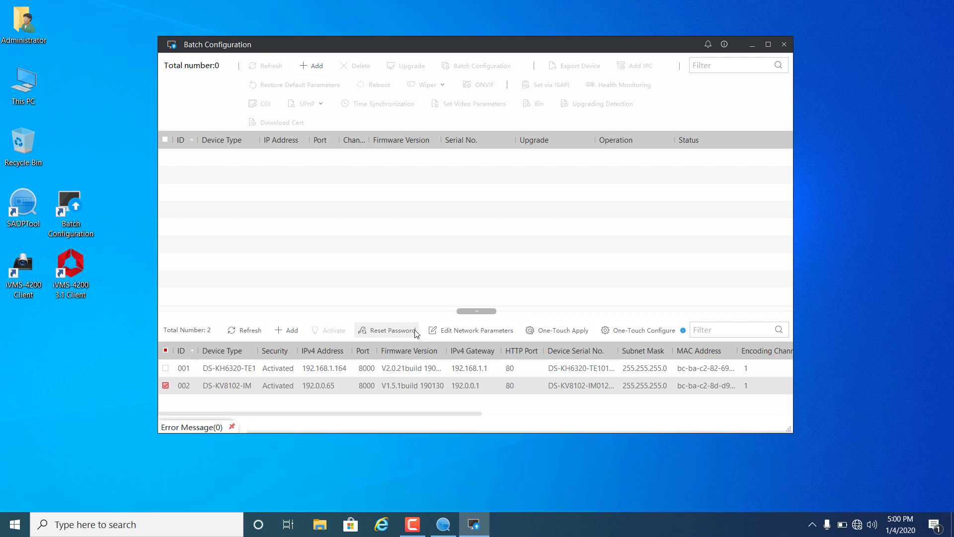
left_click(434, 330)
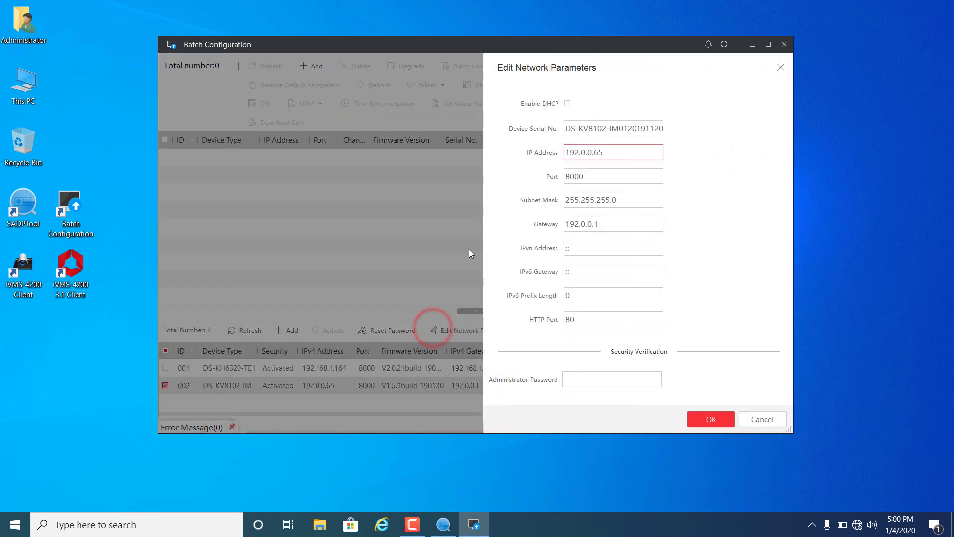
left_click_drag(606, 154, 580, 154)
type("168")
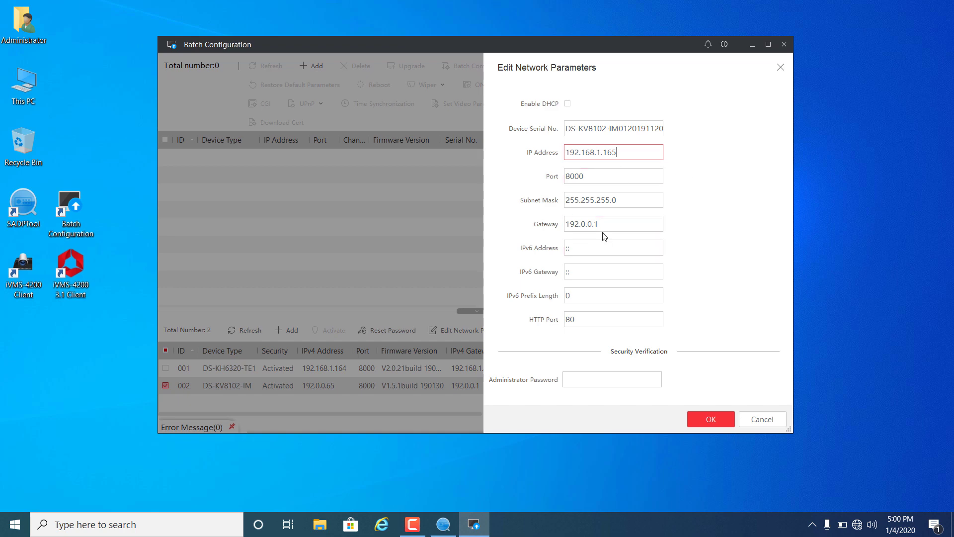
left_click_drag(592, 224, 576, 224)
type("168")
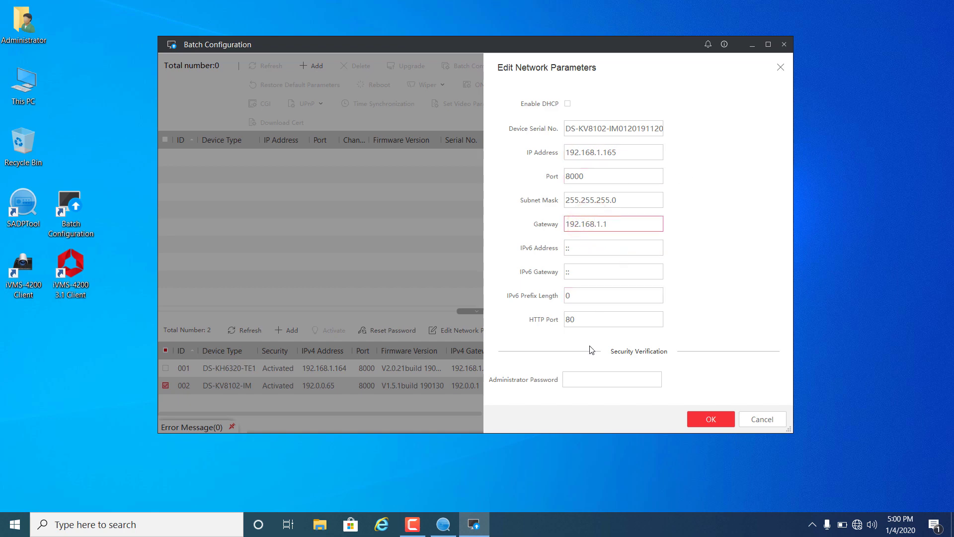
Apply device 002's network changes with the admin password, then untick it
left_click(585, 375)
type("a")
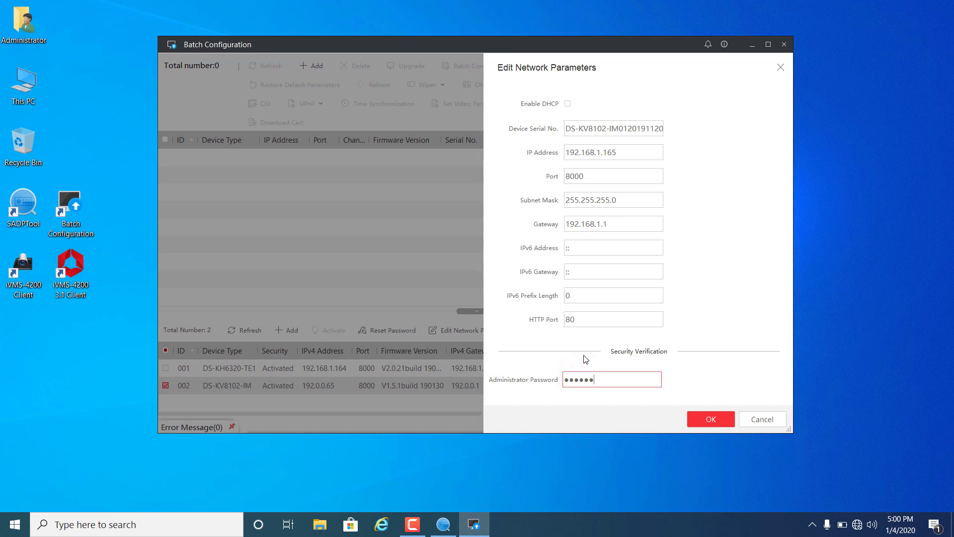
left_click(702, 419)
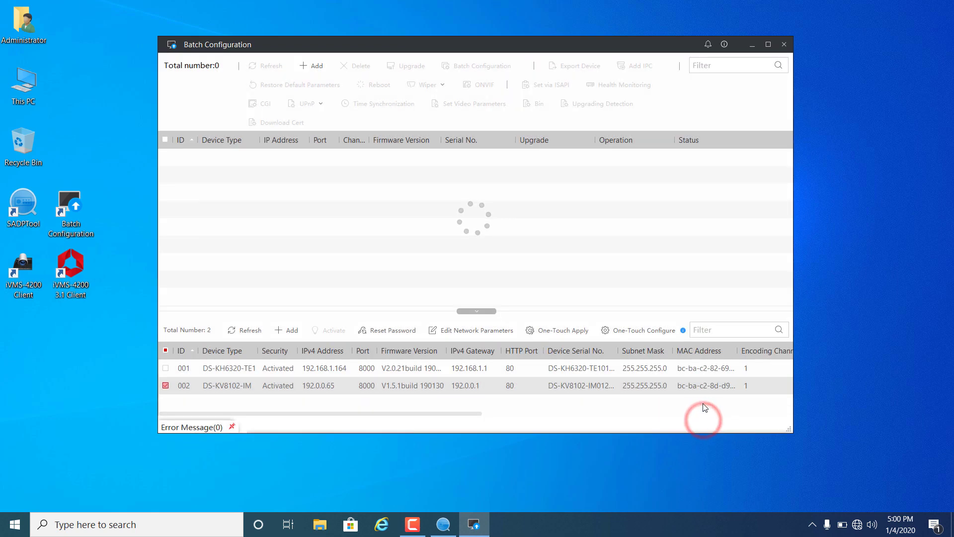
left_click(166, 385)
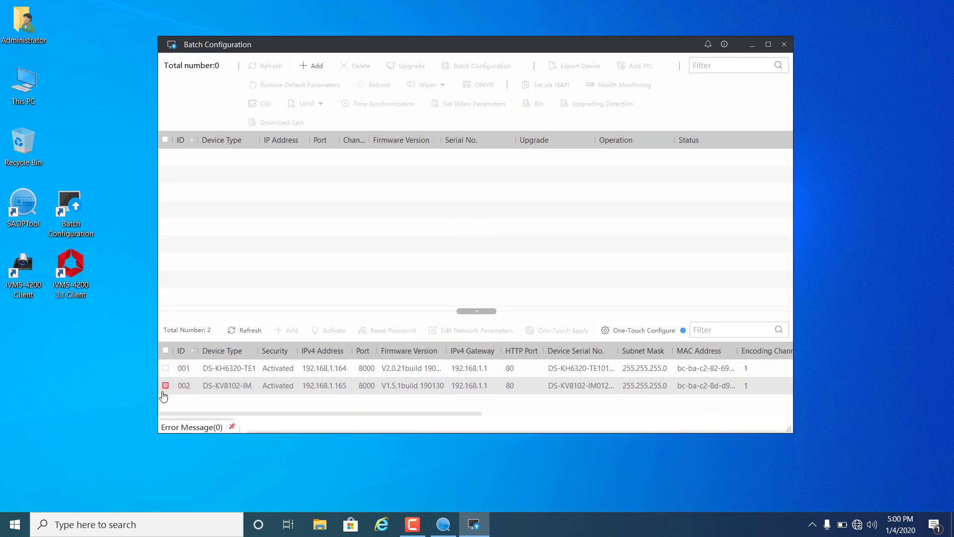
Add both intercoms to the managed device list, logging in as admin with the device password
left_click(166, 351)
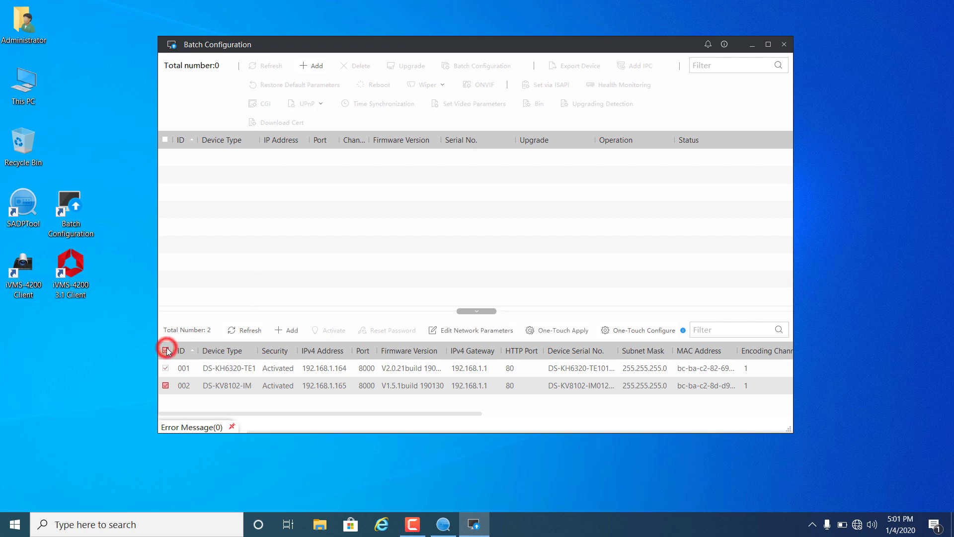
left_click(293, 330)
left_click(351, 271)
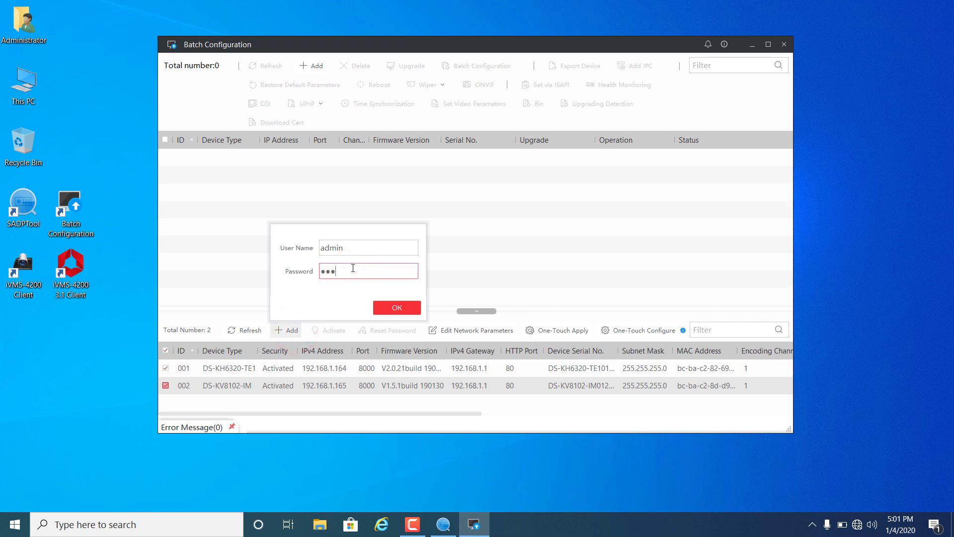
left_click(379, 312)
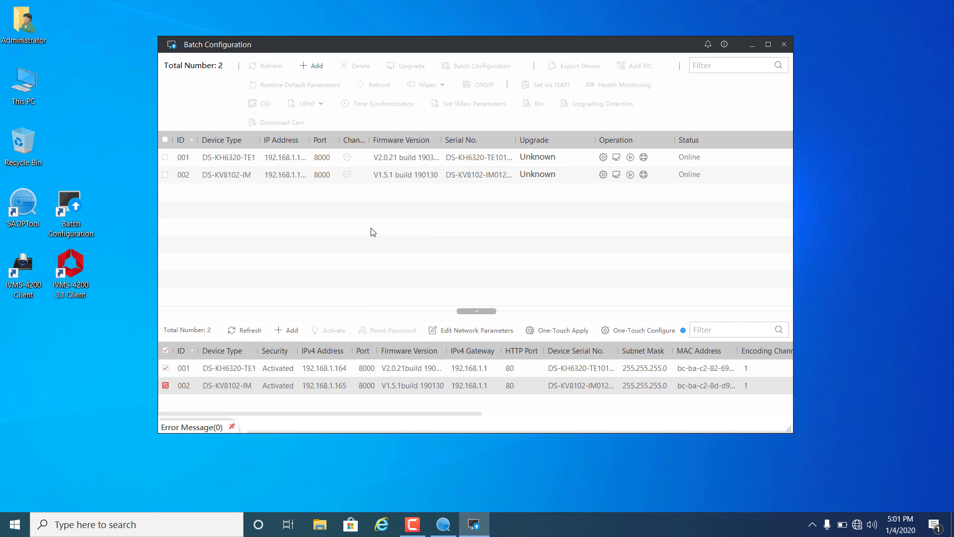
left_click(603, 175)
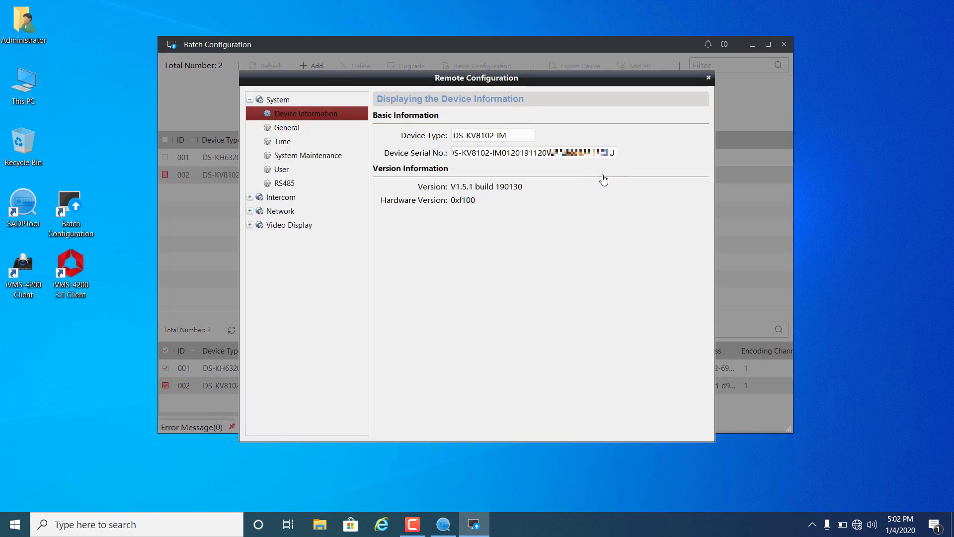
Review the DS-KV8102-IM Linked and Local Network Configuration pages, then close its Remote Configuration
left_click(250, 198)
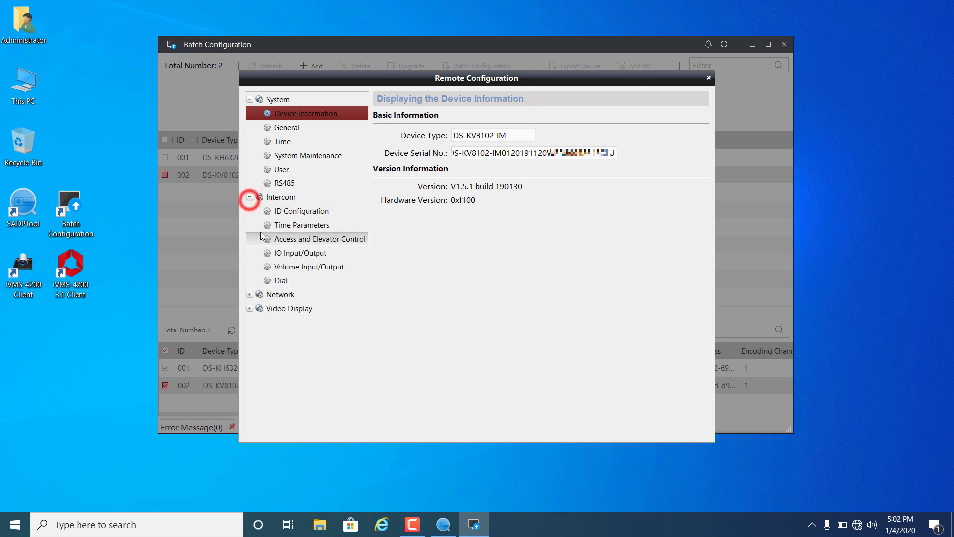
left_click(251, 295)
left_click(332, 322)
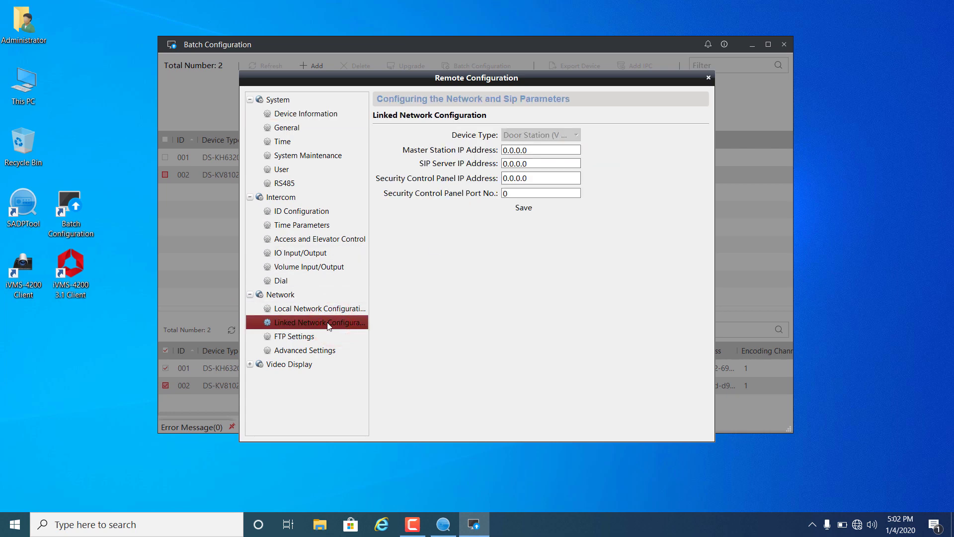
left_click(329, 308)
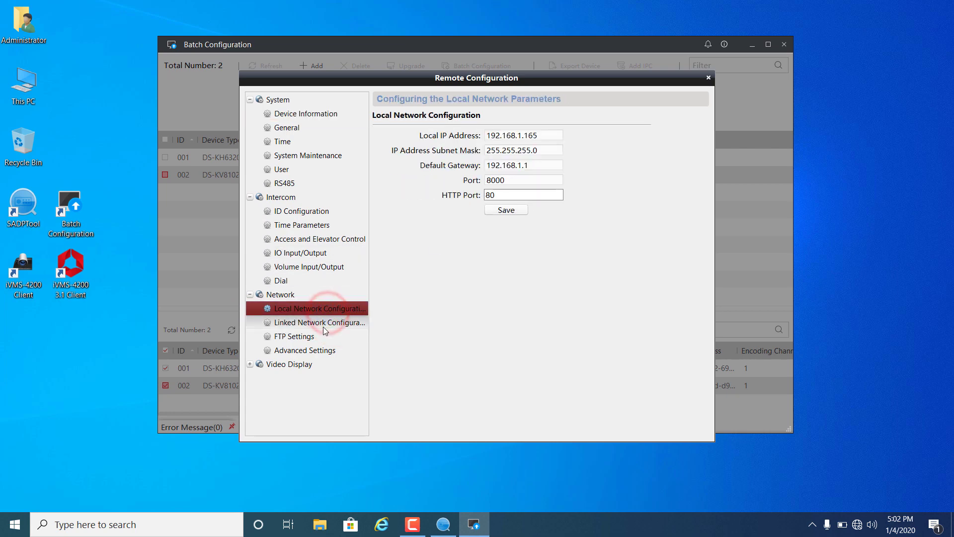
left_click(323, 326)
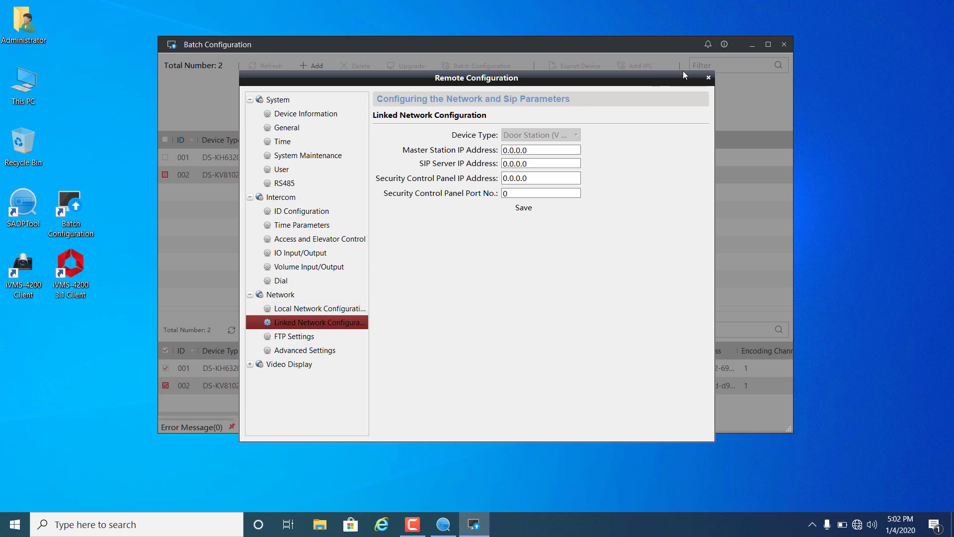
left_click(708, 79)
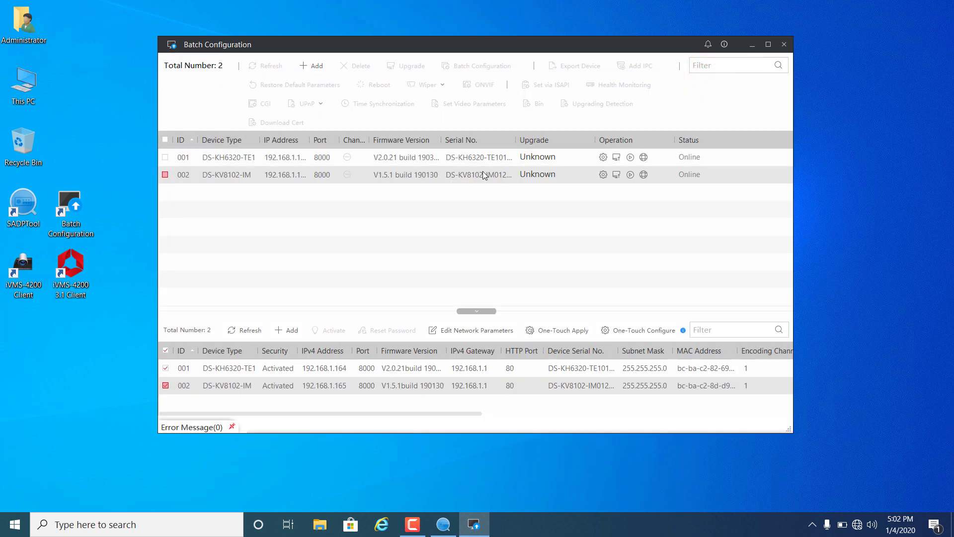
Open DS-KH6320-TE1 remote configuration and confirm ID Configuration keeps device type Indoor Station
left_click(499, 162)
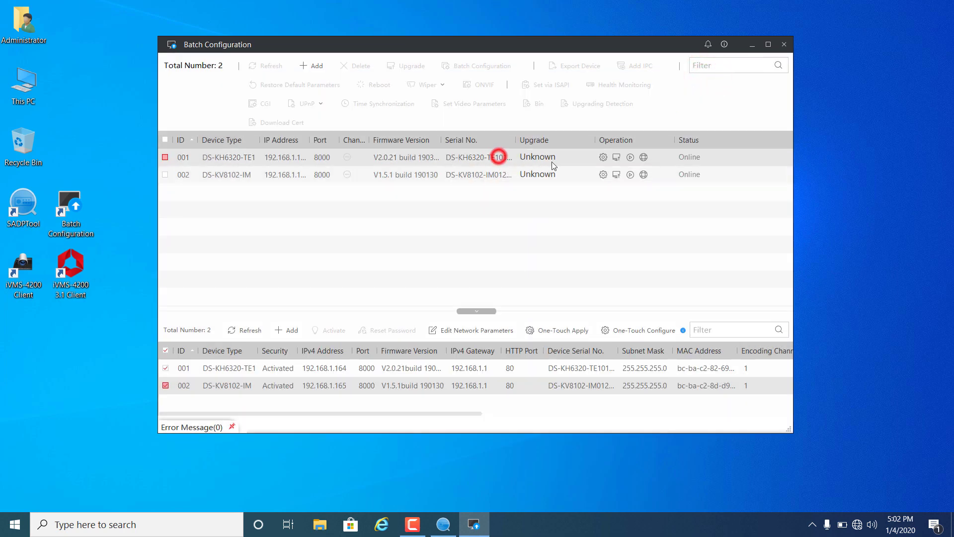
left_click(603, 158)
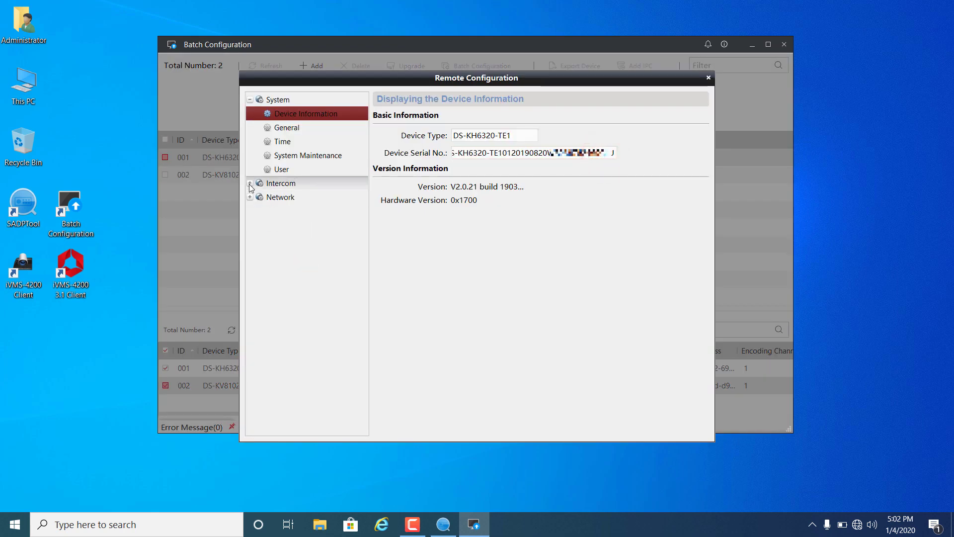
left_click(250, 184)
left_click(292, 197)
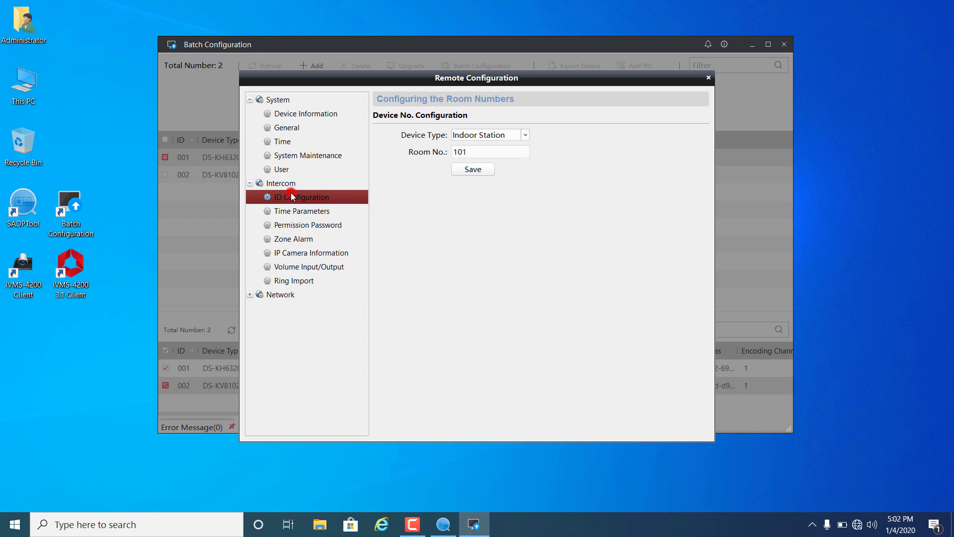
left_click(525, 136)
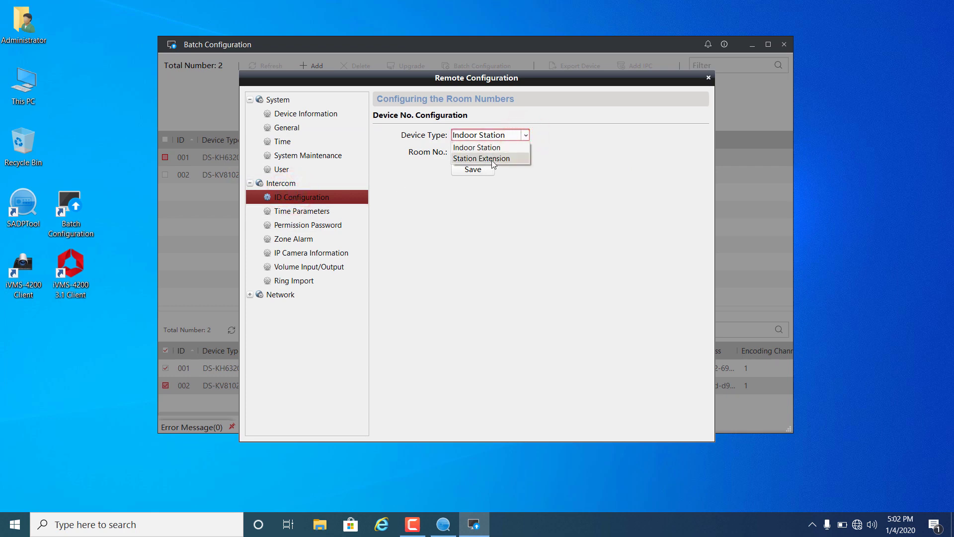
left_click(490, 232)
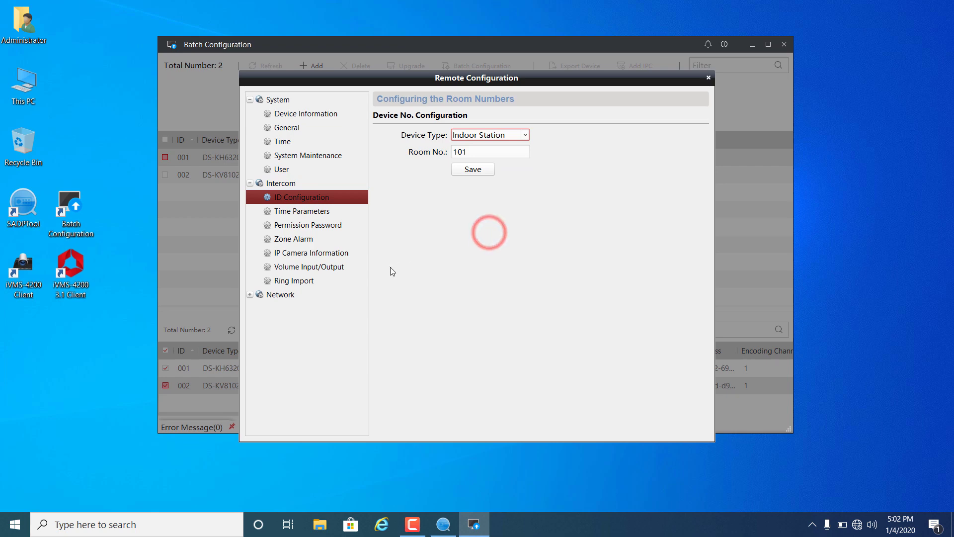
Set the Linked Network Door Station IP to 192.168.1.165, save, and close the window
left_click(250, 294)
left_click(294, 323)
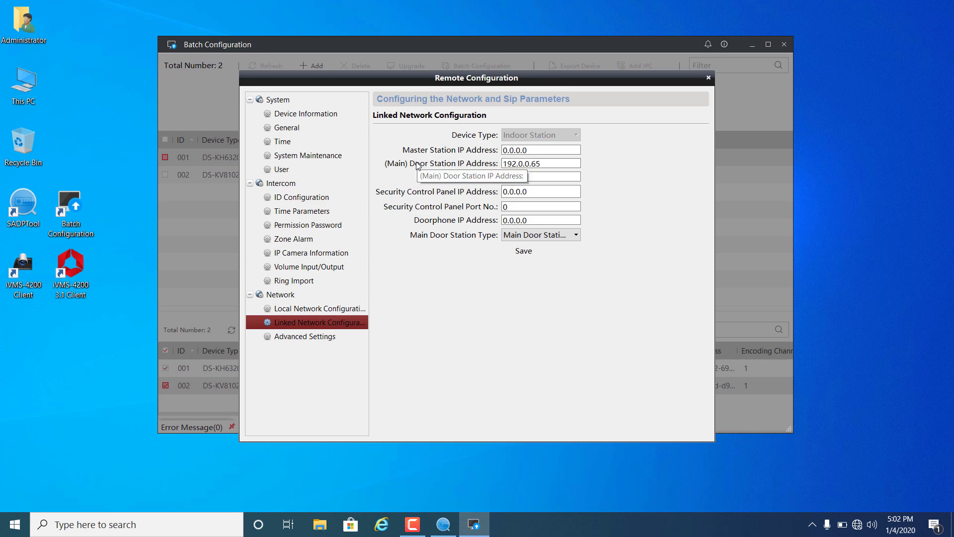
double_click(520, 164)
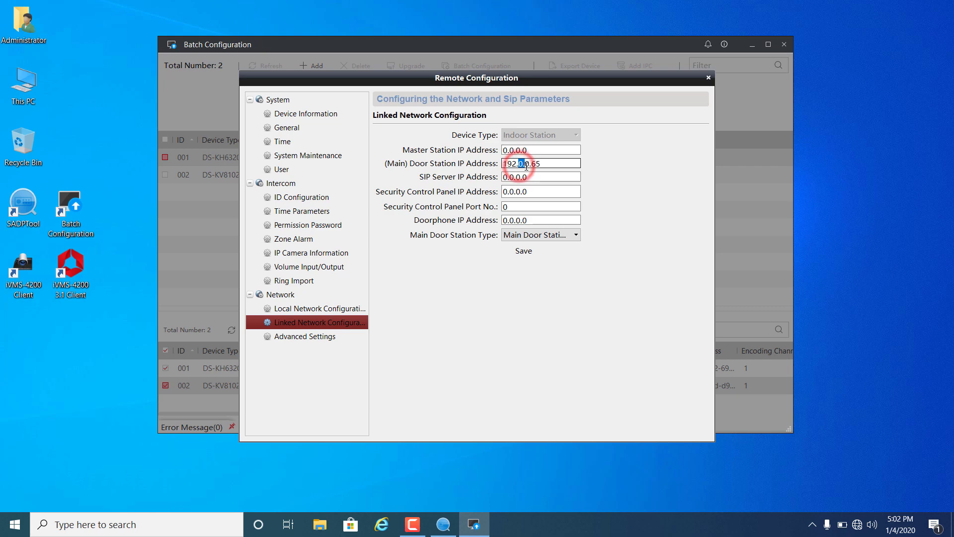
left_click_drag(526, 167, 552, 166)
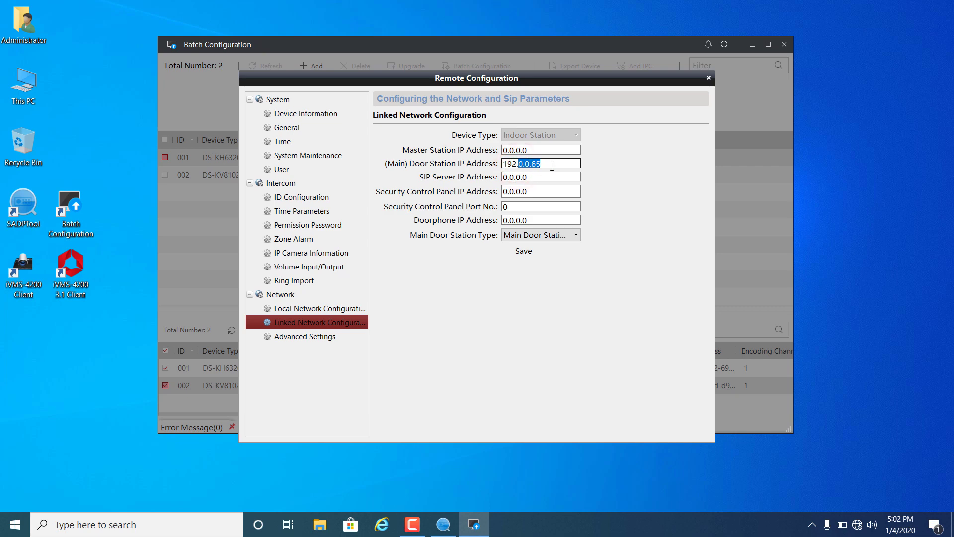
type("168")
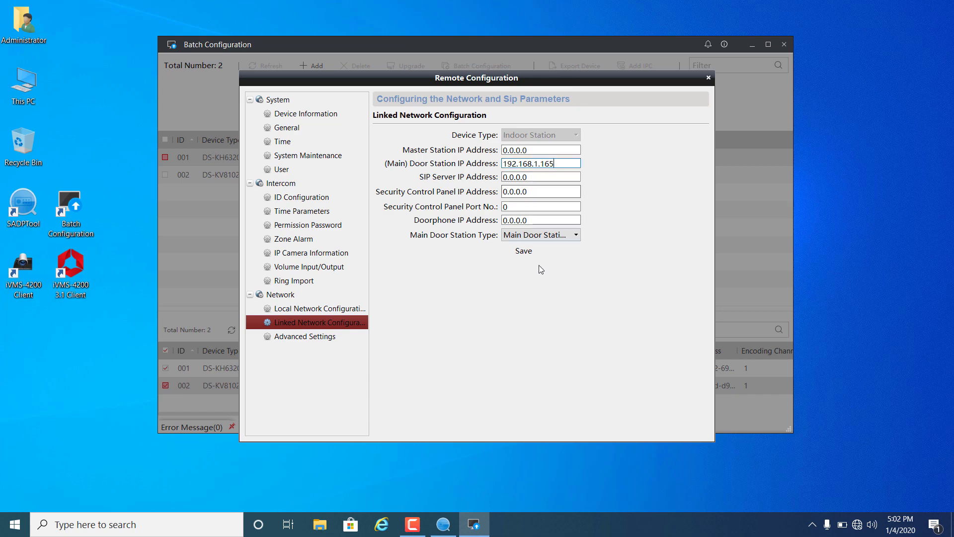
left_click(522, 254)
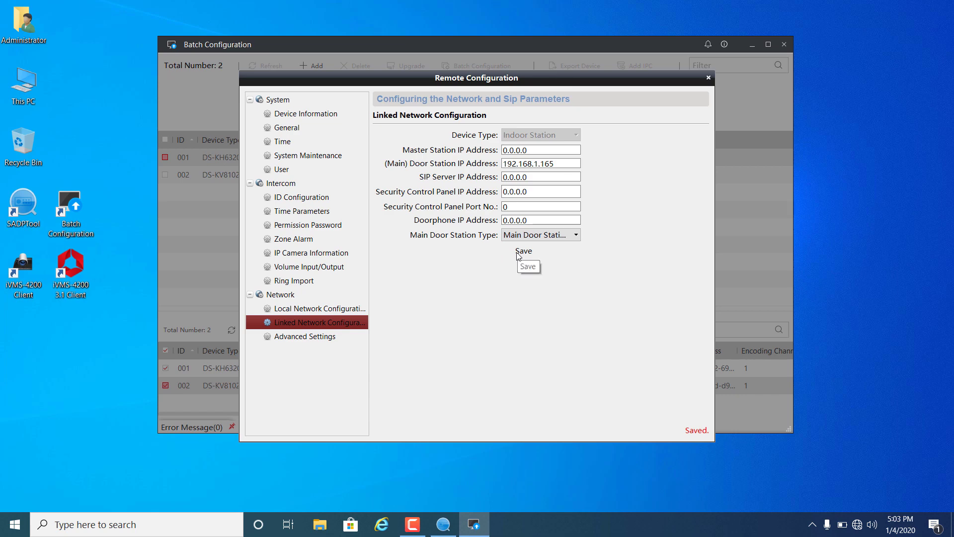
left_click(710, 77)
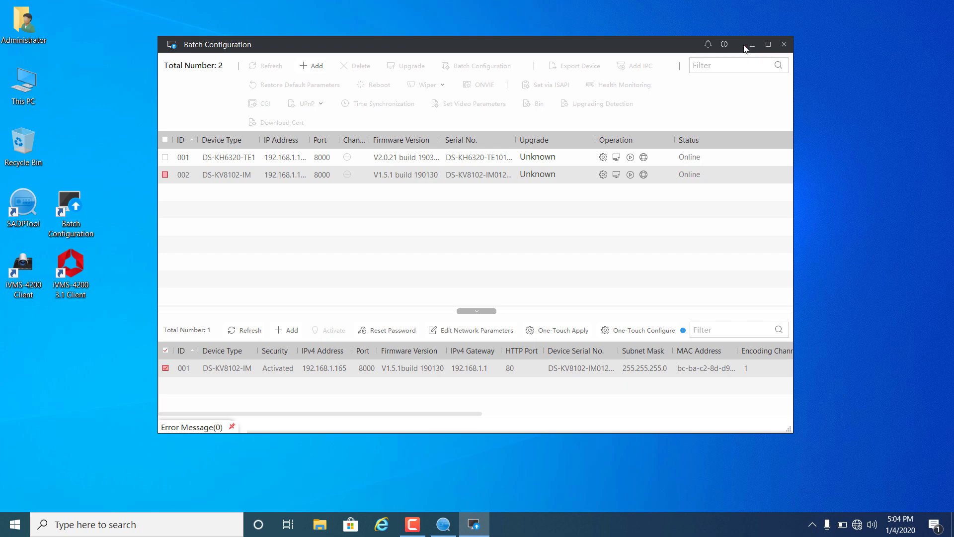
In the door station's Access and Elevator Control, change Door-unlocked Duration from 15 to 5 and save
left_click(603, 175)
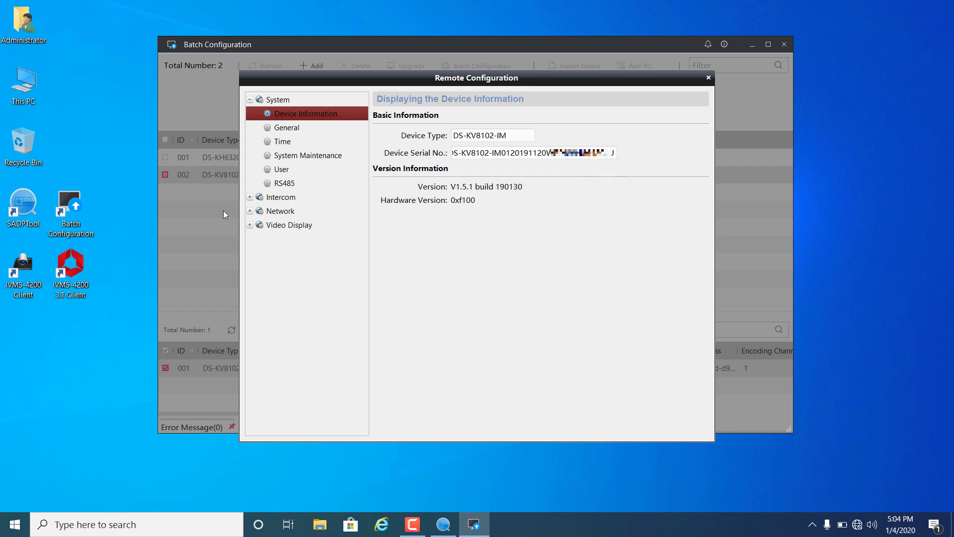
left_click(250, 199)
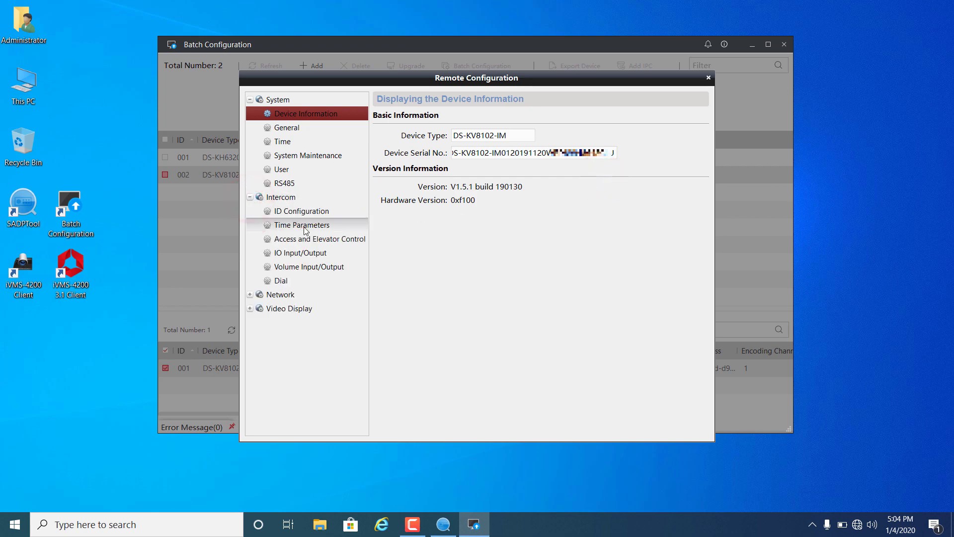
left_click(318, 241)
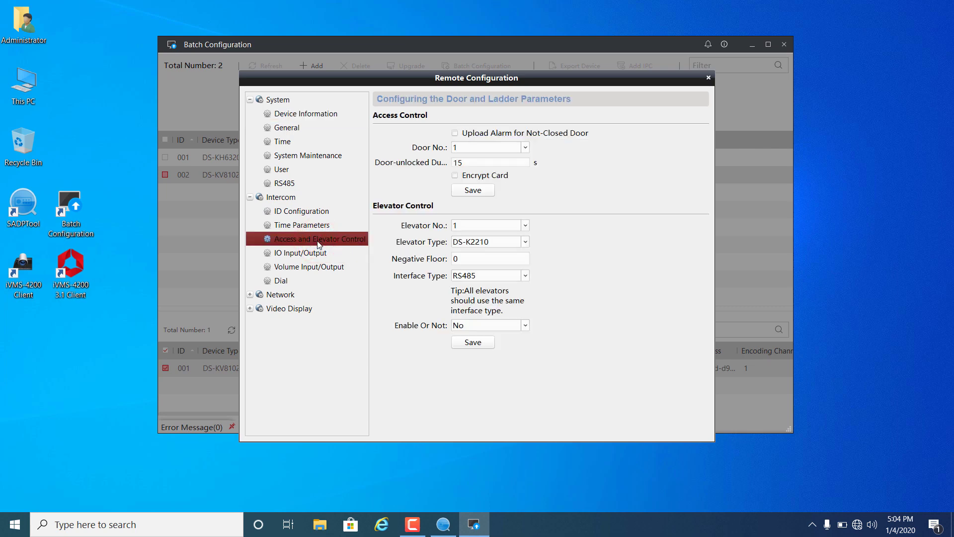
left_click(497, 147)
left_click(487, 160)
left_click(525, 148)
left_click(462, 162)
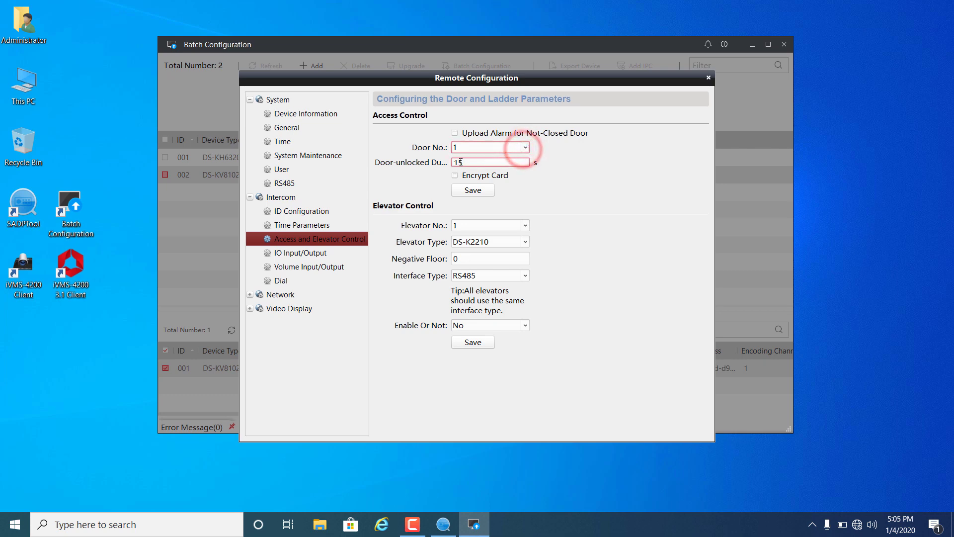
double_click(462, 163)
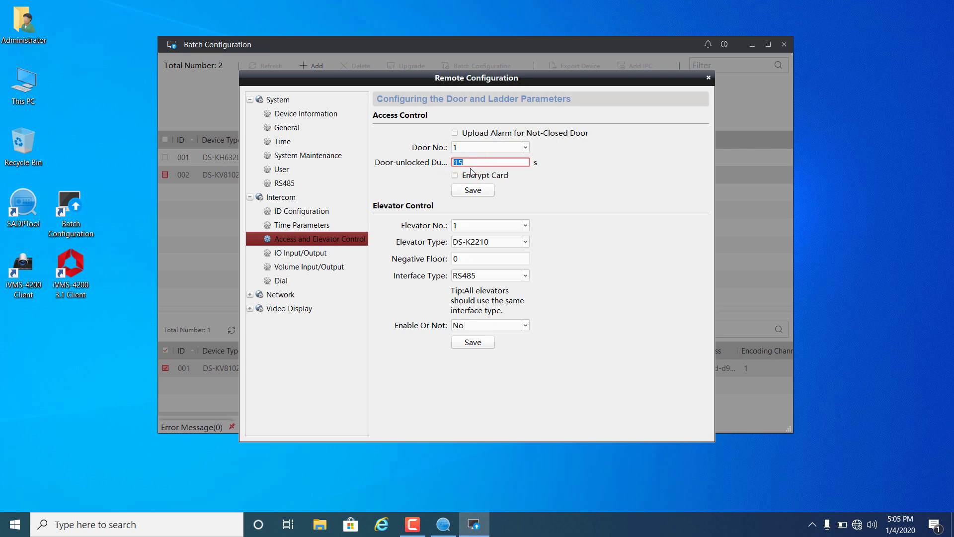
type("5")
left_click(479, 190)
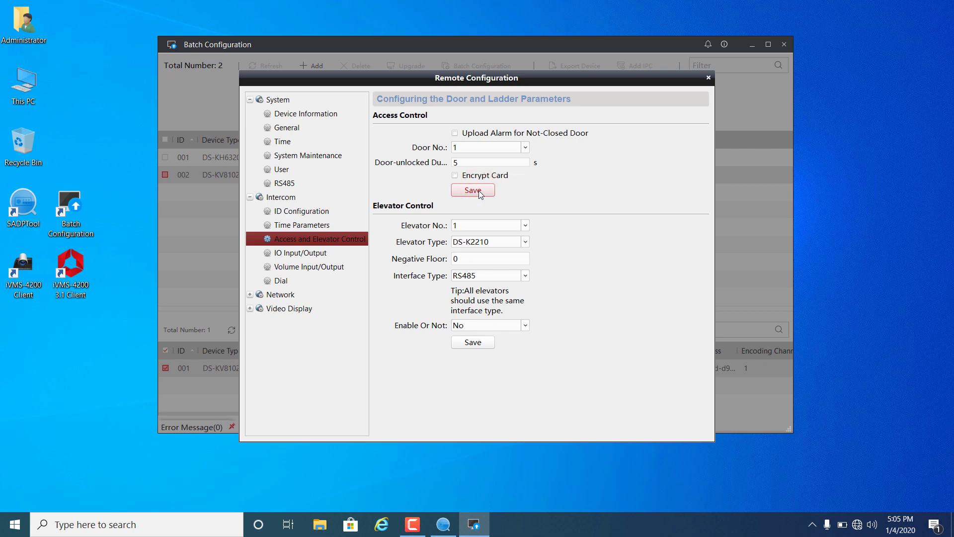
Open the door station's IO Input and Output settings and review the input number and type options
left_click(318, 255)
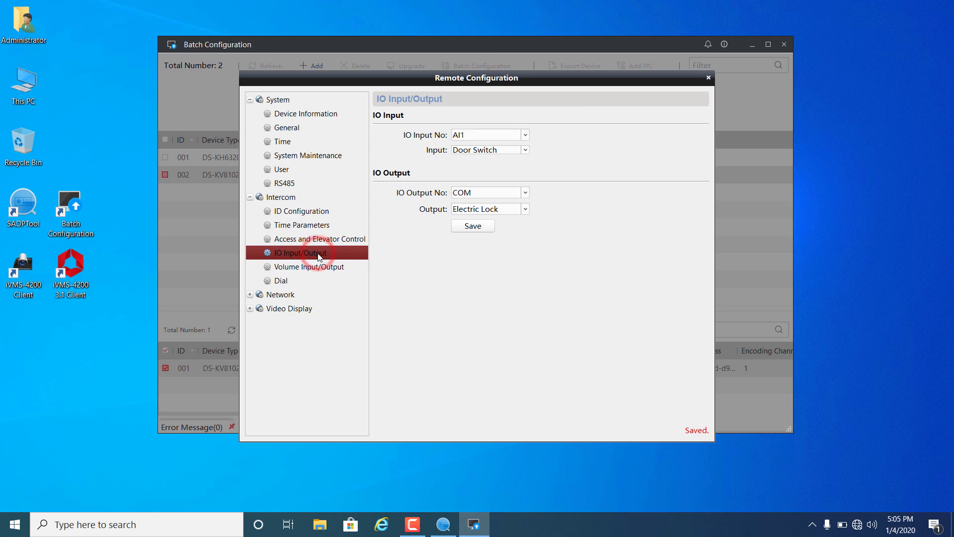
left_click(480, 133)
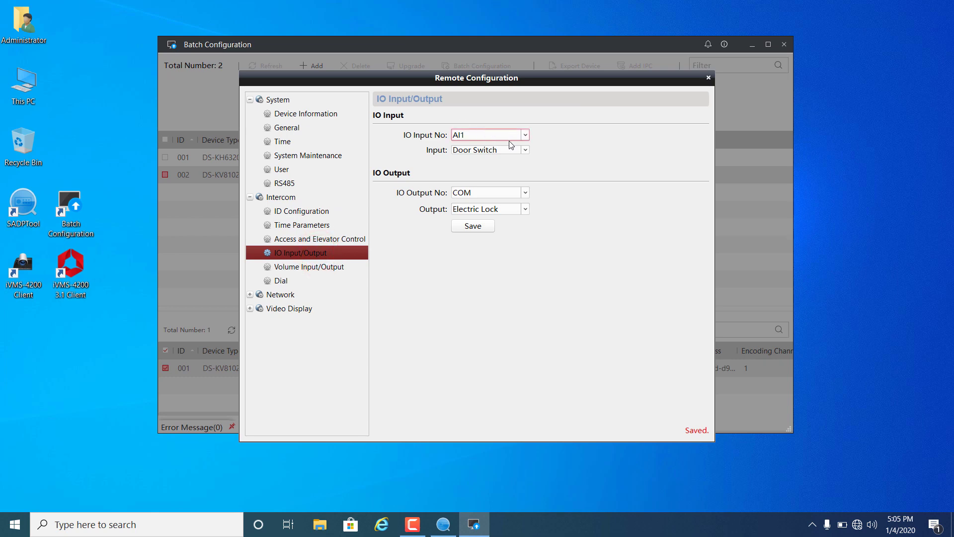
left_click(520, 135)
left_click(519, 136)
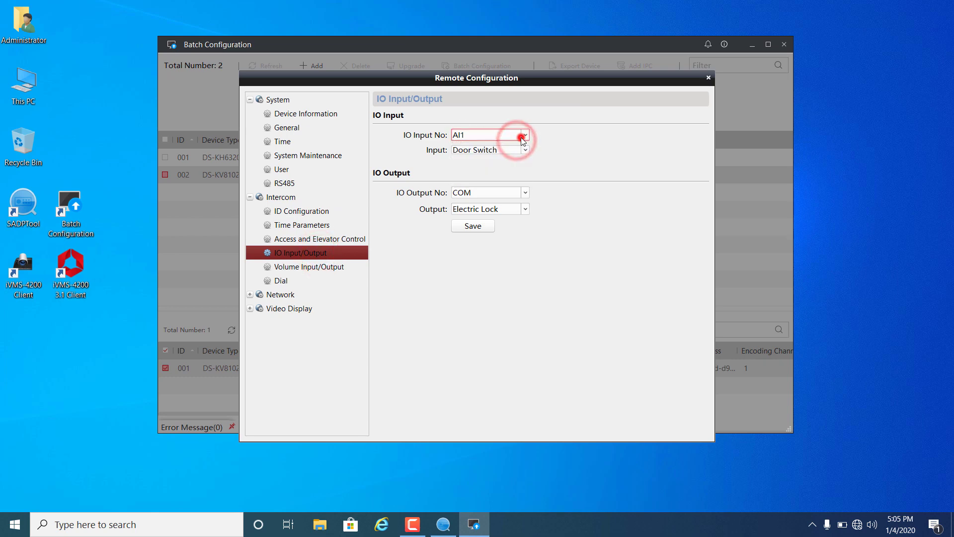
left_click(522, 149)
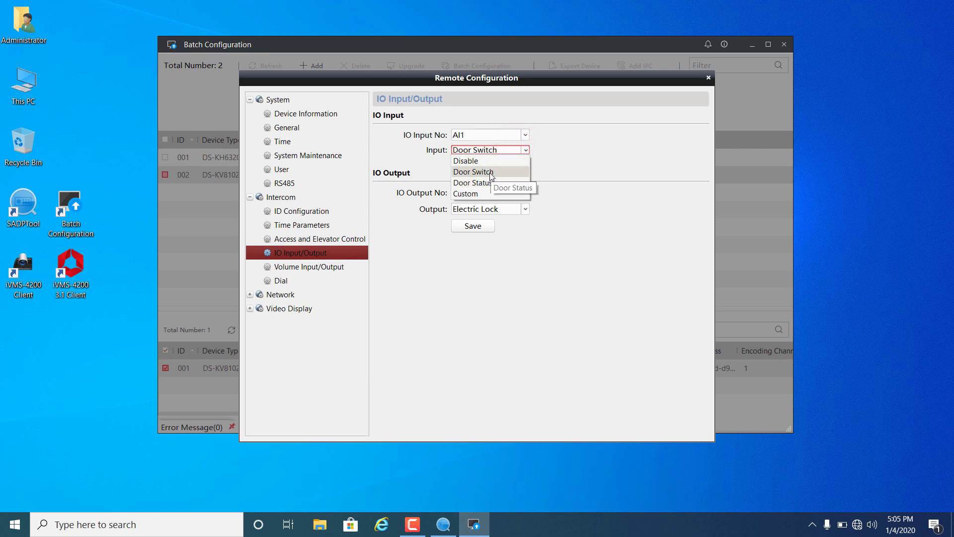
left_click(550, 139)
Set input AI2 to Door Status, save the IO settings, and close Remote Configuration
left_click(526, 135)
left_click(500, 157)
left_click(526, 149)
left_click(480, 183)
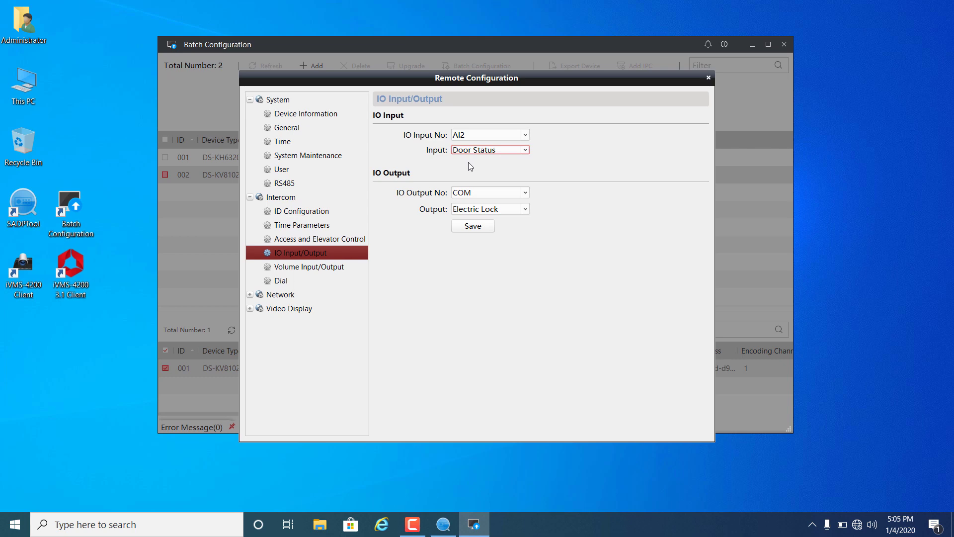
left_click(473, 226)
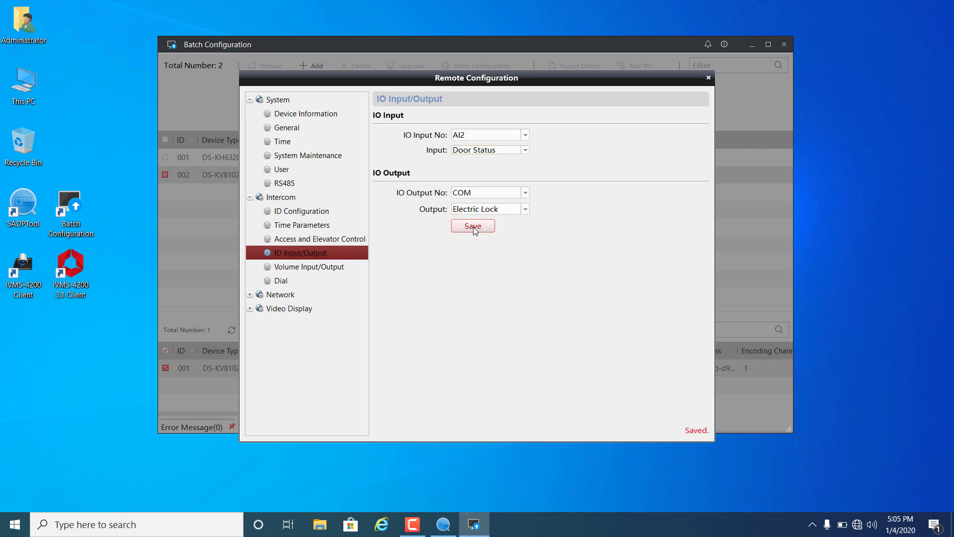
left_click(708, 79)
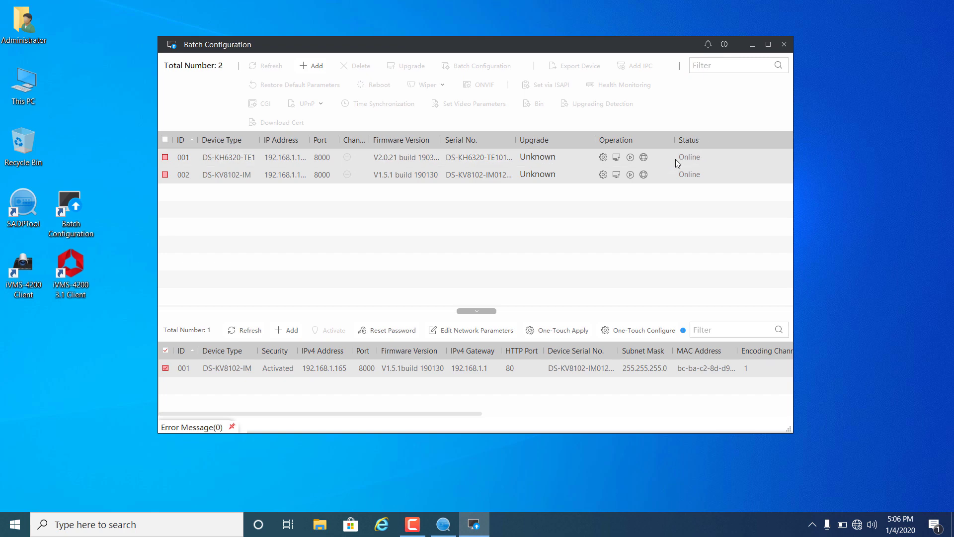
Minimize Batch Configuration, start iVMS-4200 3.1 Client, and close its Person and Access Control tabs
left_click(750, 45)
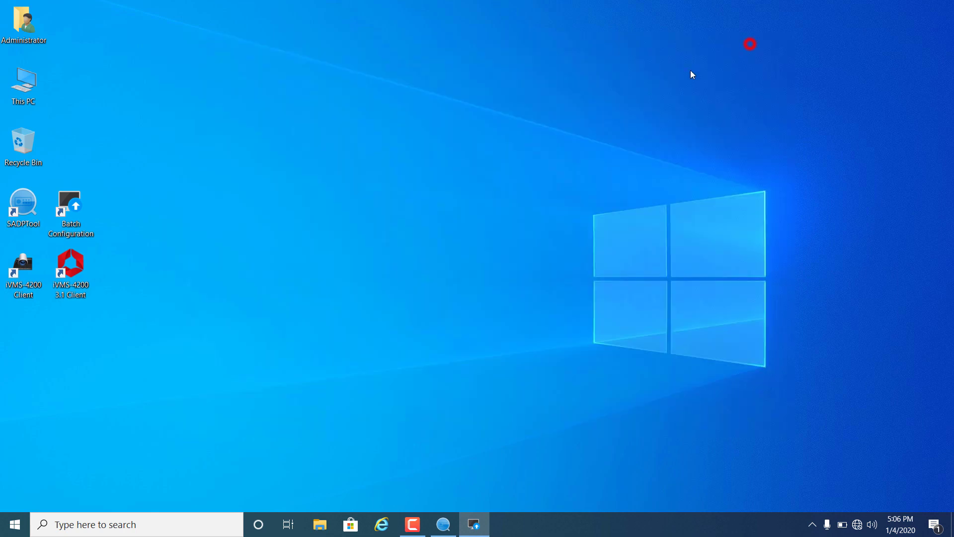
left_click(345, 288)
double_click(79, 263)
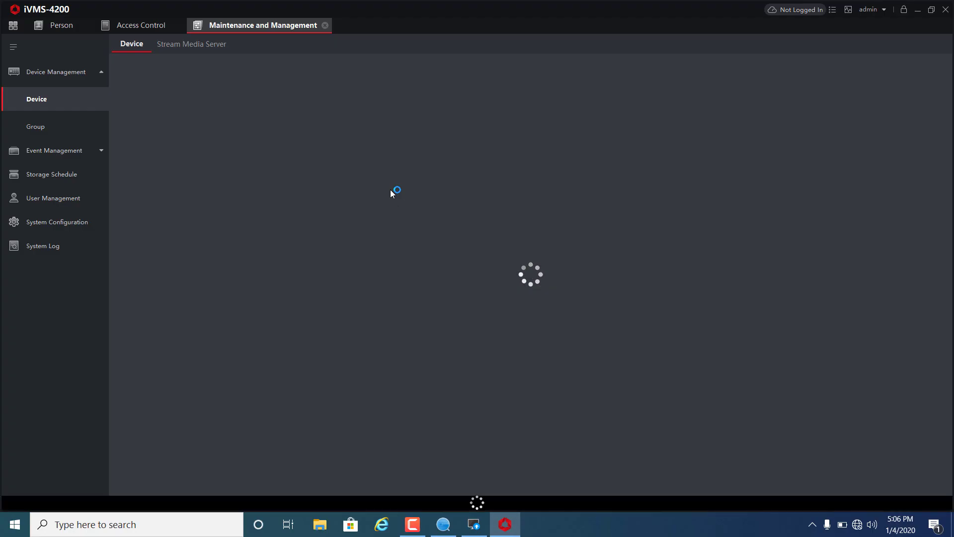
left_click(84, 26)
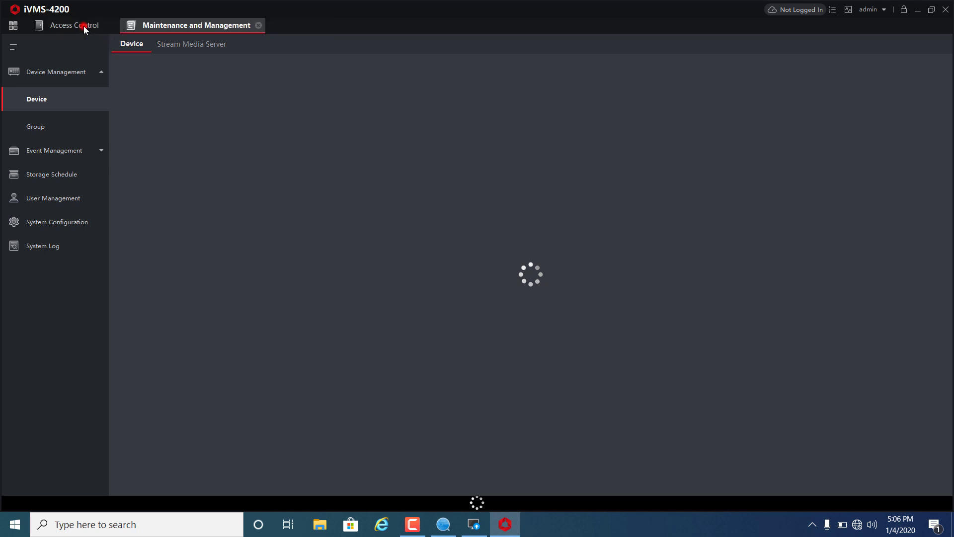
left_click(110, 24)
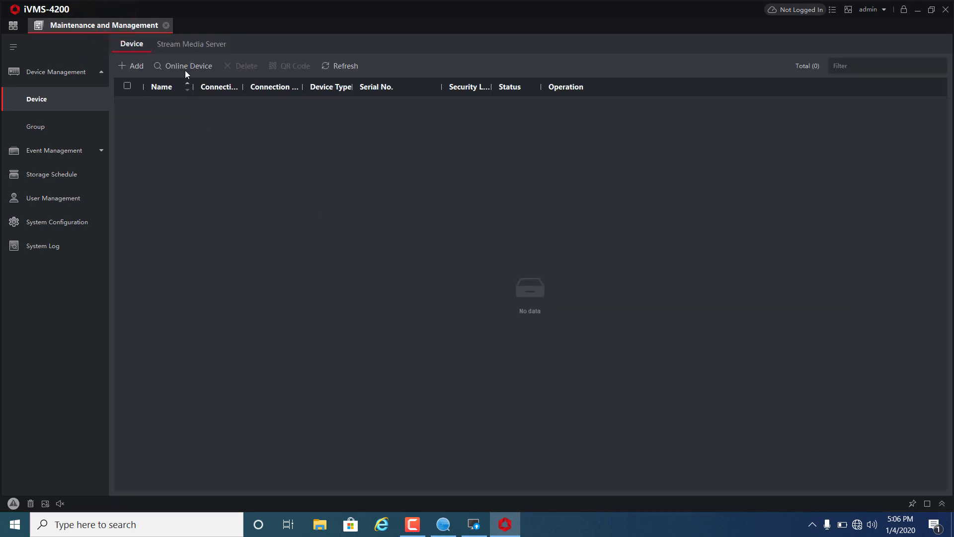
Add the online DS-KV8102-IM door station as device 'Chuong' with user admin and its password
left_click(200, 67)
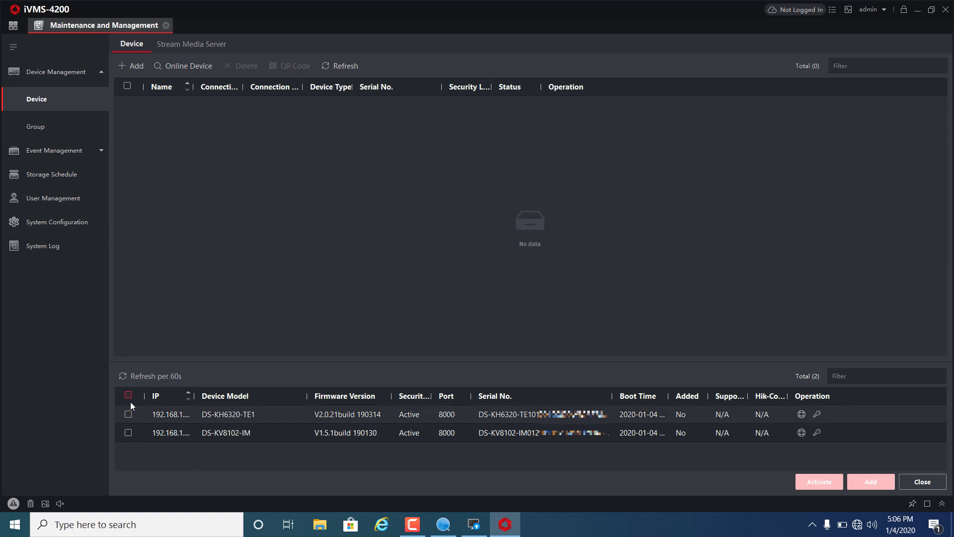
left_click(128, 433)
left_click(865, 484)
type("Chuong")
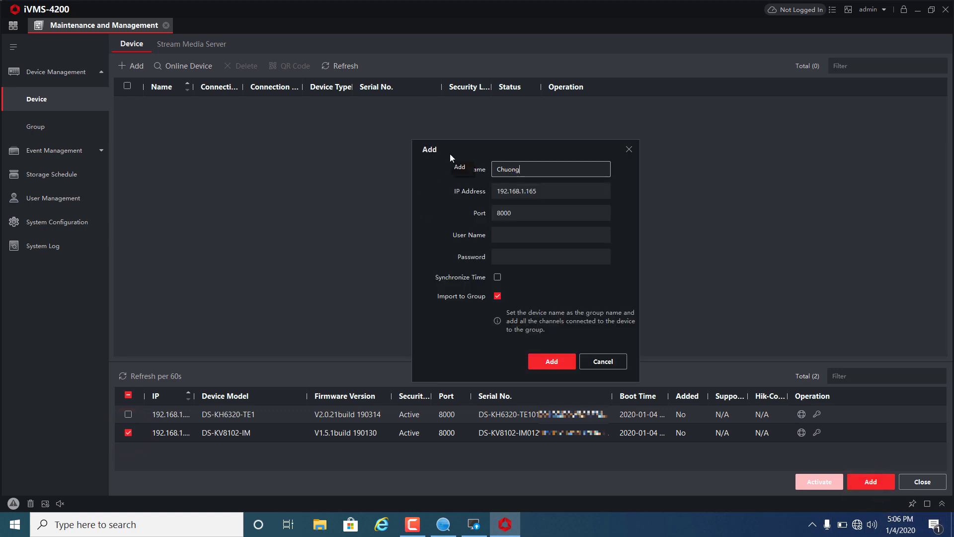
left_click(542, 240)
type("admin")
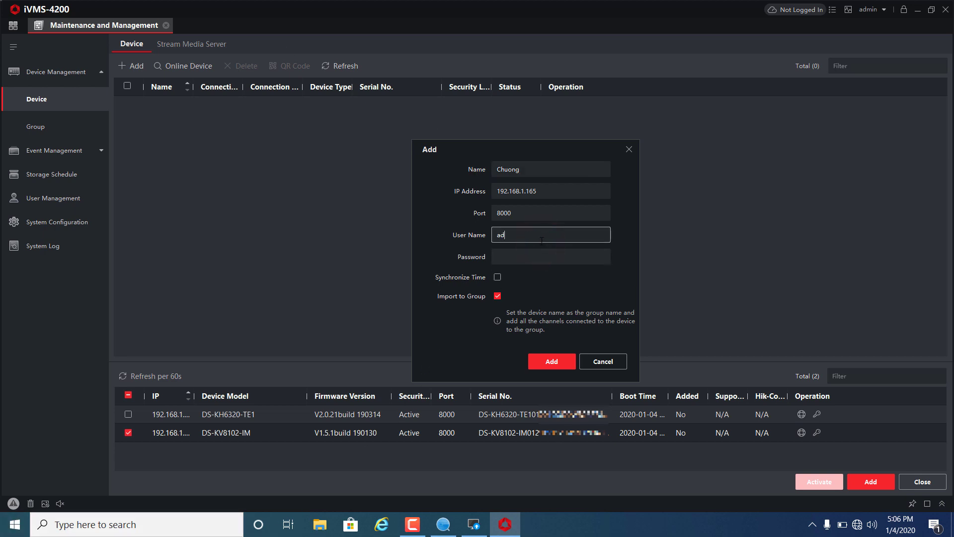
left_click(540, 257)
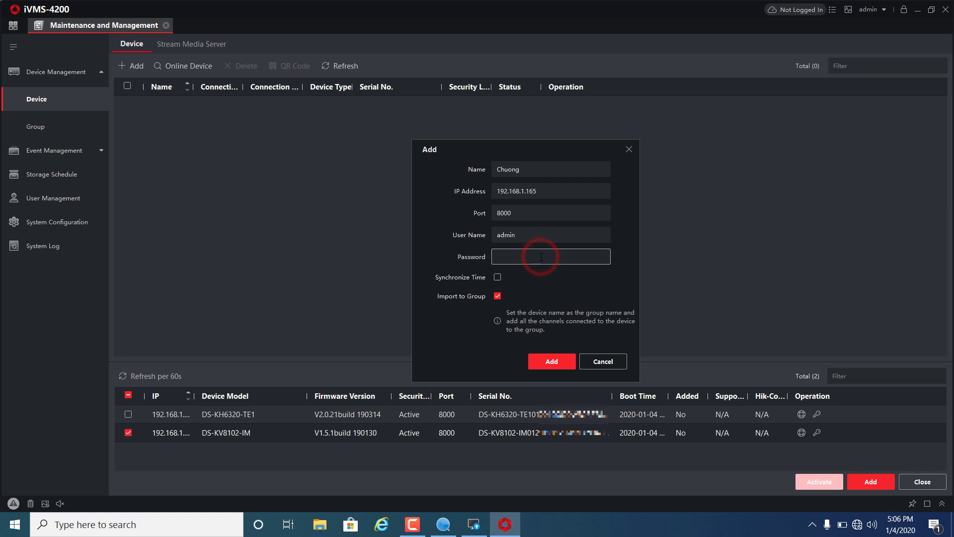
type("••••••••")
left_click(557, 361)
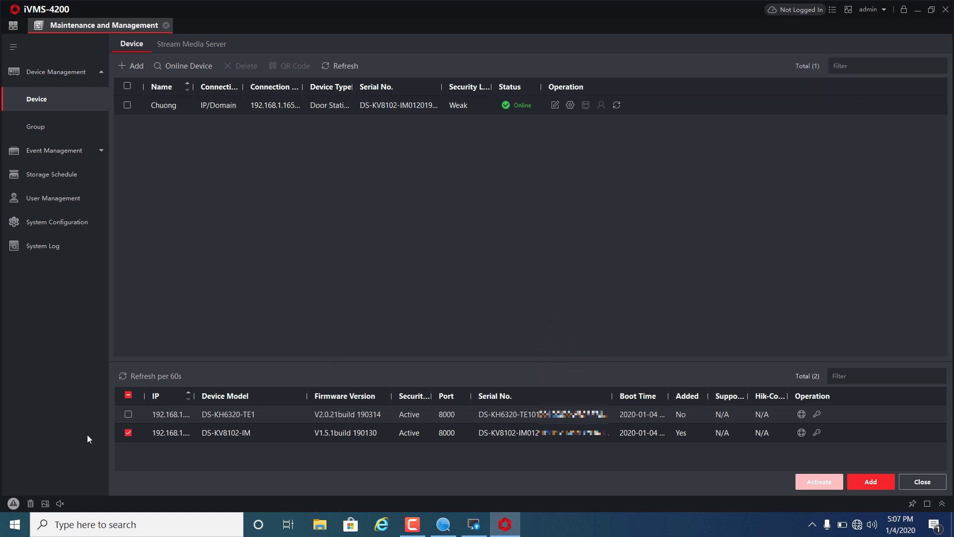
Add the online DS-KH6320-TE1 indoor station as device 'Man Hinh'
left_click(127, 432)
left_click(128, 414)
left_click(878, 481)
left_click(520, 168)
type("M")
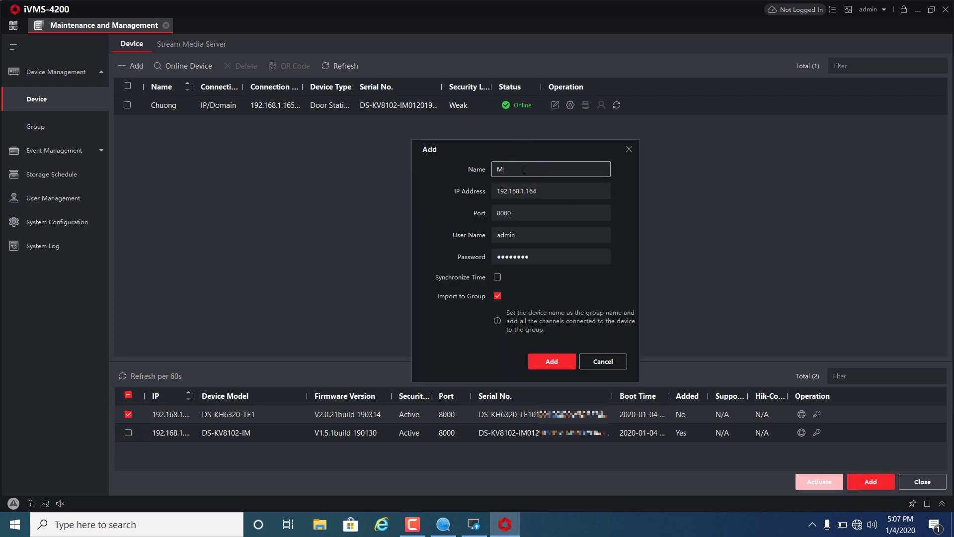
type("an Hinh")
left_click(544, 361)
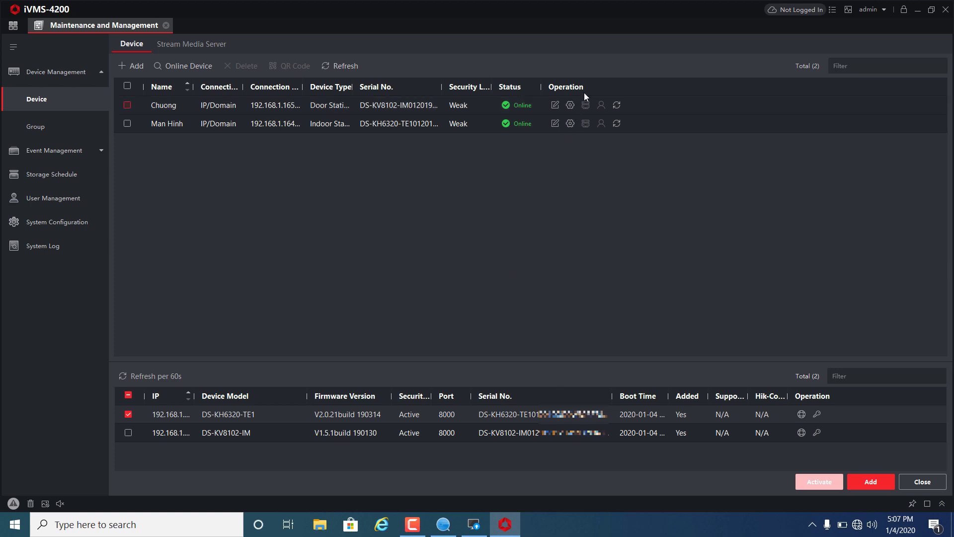
Open Remote Configuration for device Chuong, then close it again
left_click(571, 104)
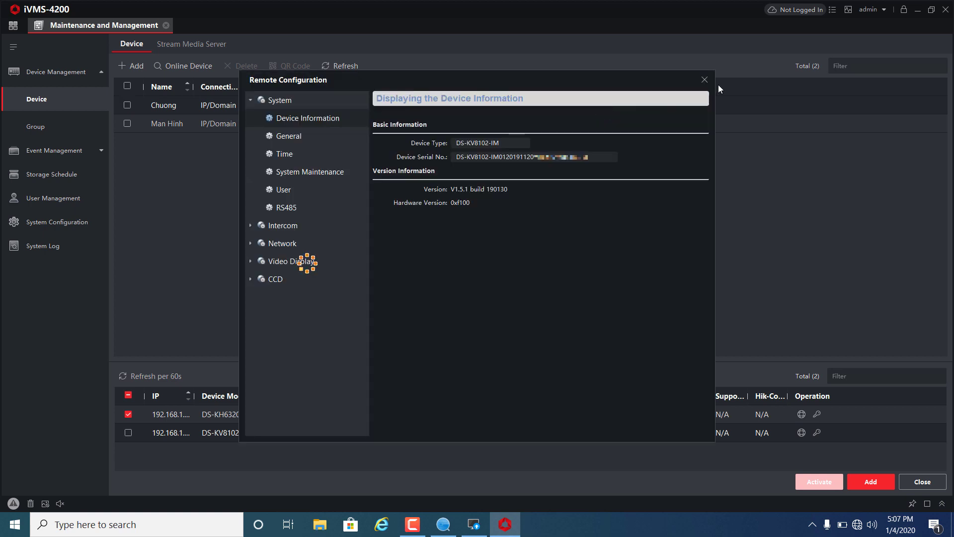
left_click(706, 80)
left_click(703, 81)
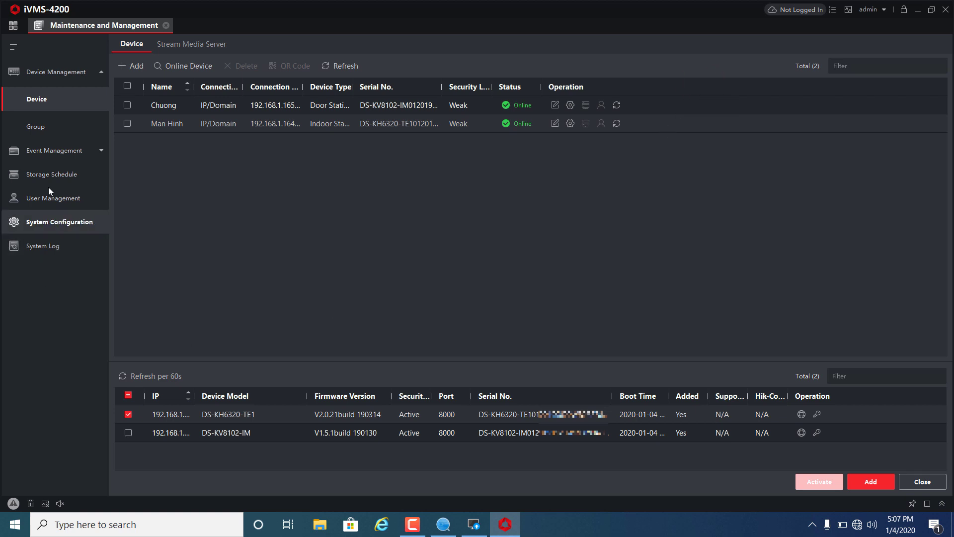
Switch to the Person module and rename 'New organization' to 'Home'
left_click(17, 27)
left_click(96, 211)
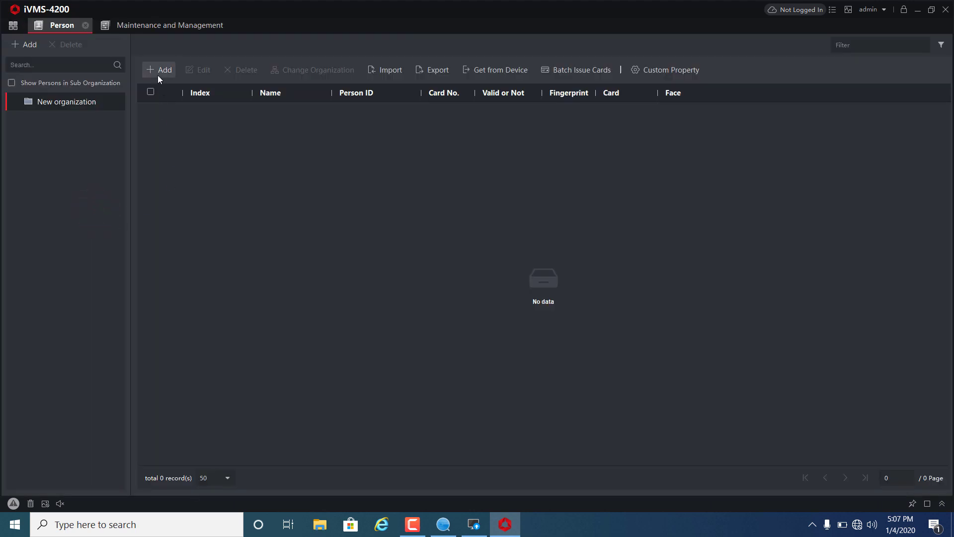
left_click(73, 102)
left_click(119, 102)
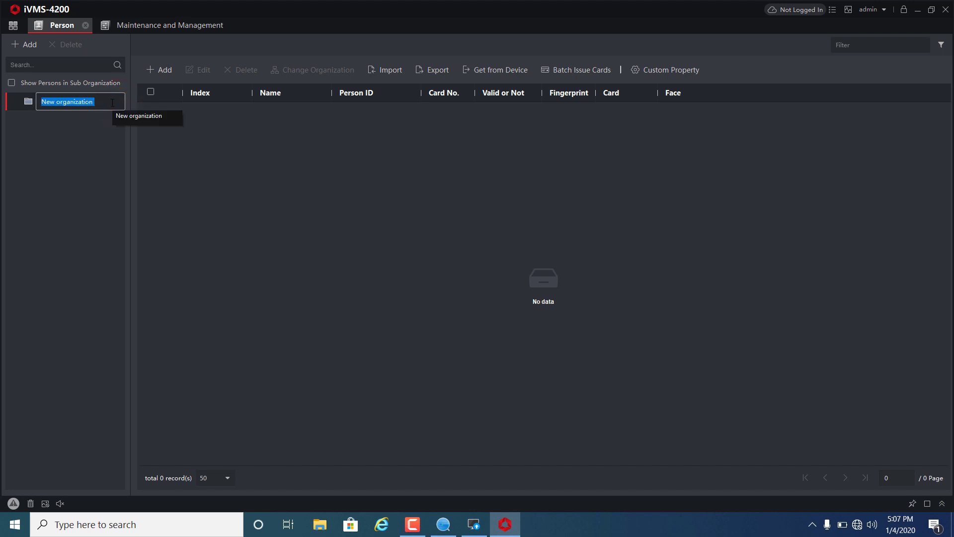
type("Home")
left_click(157, 173)
Add a new person with Person ID 1 and enter the person's name with title
left_click(158, 73)
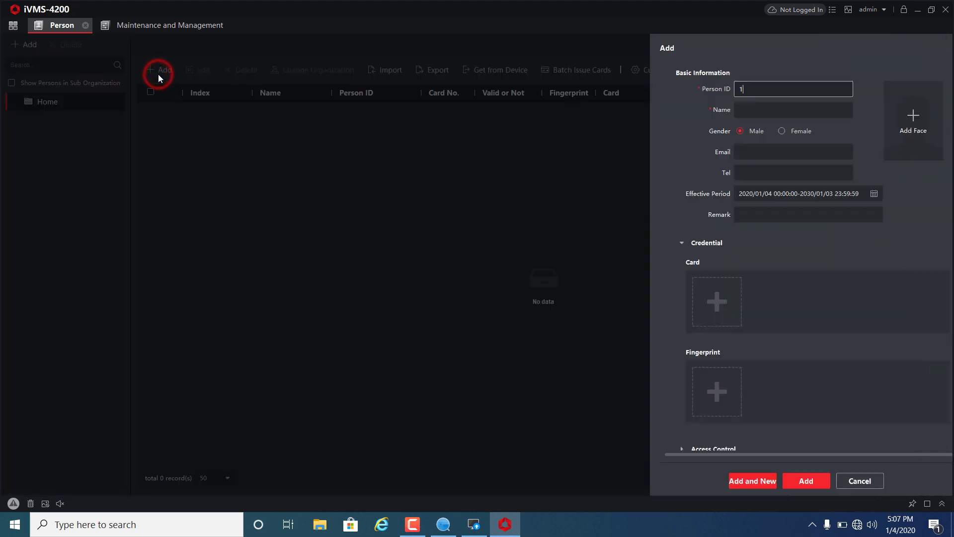
left_click(722, 110)
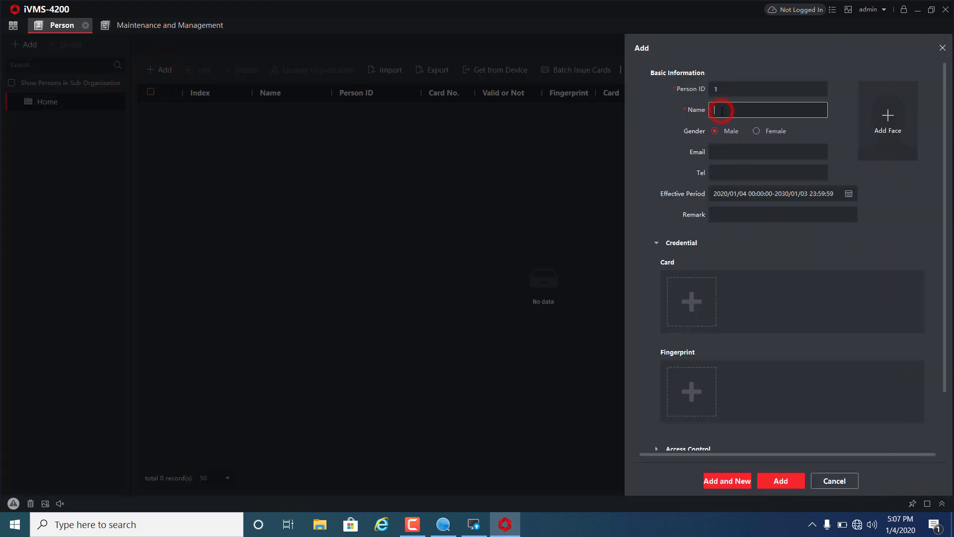
type("Mr")
type("David")
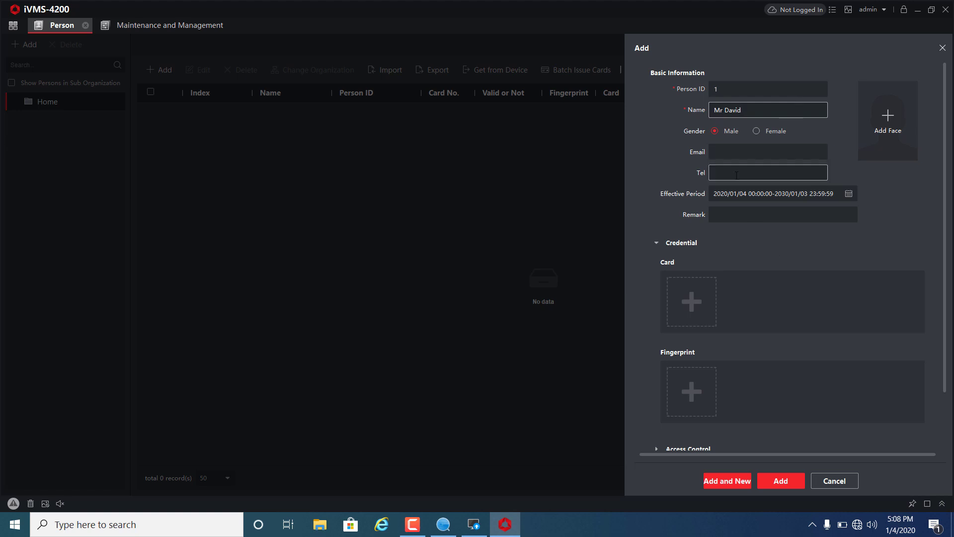
Set card reading to Remote mode via device Chuong, save, and read the card number
left_click(699, 304)
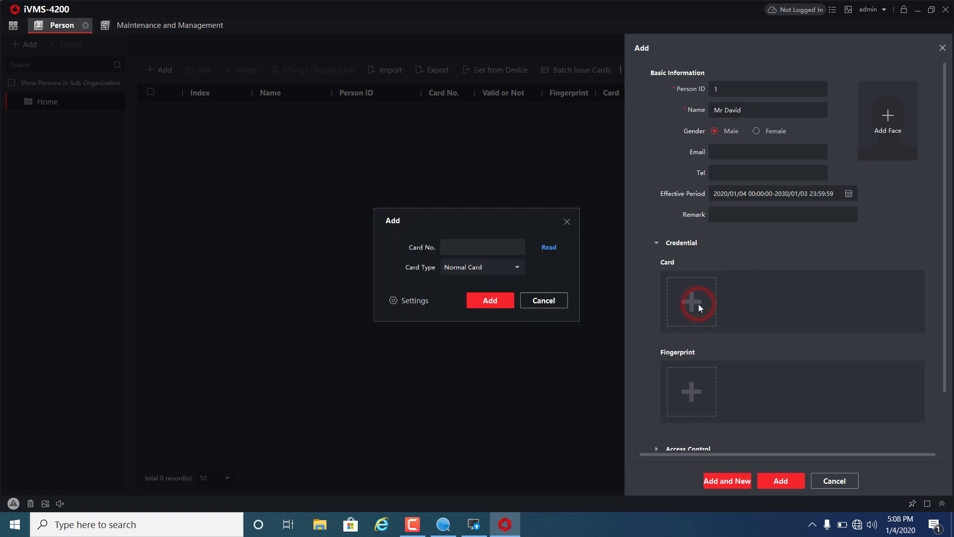
left_click(409, 301)
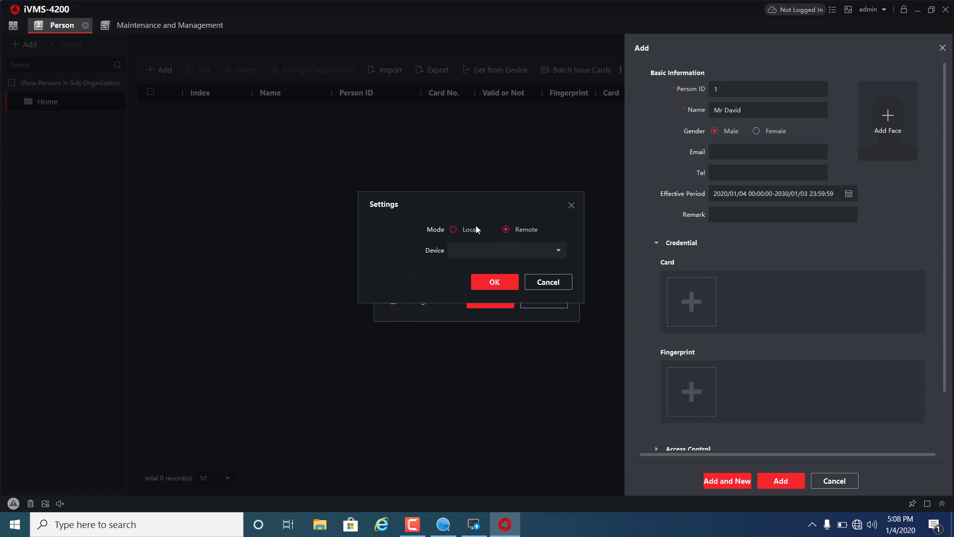
left_click(460, 230)
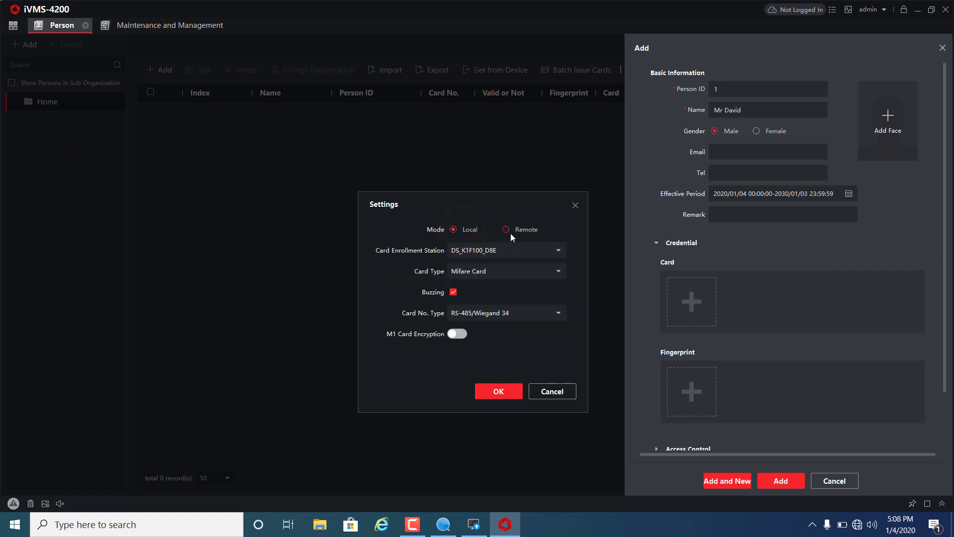
left_click(521, 250)
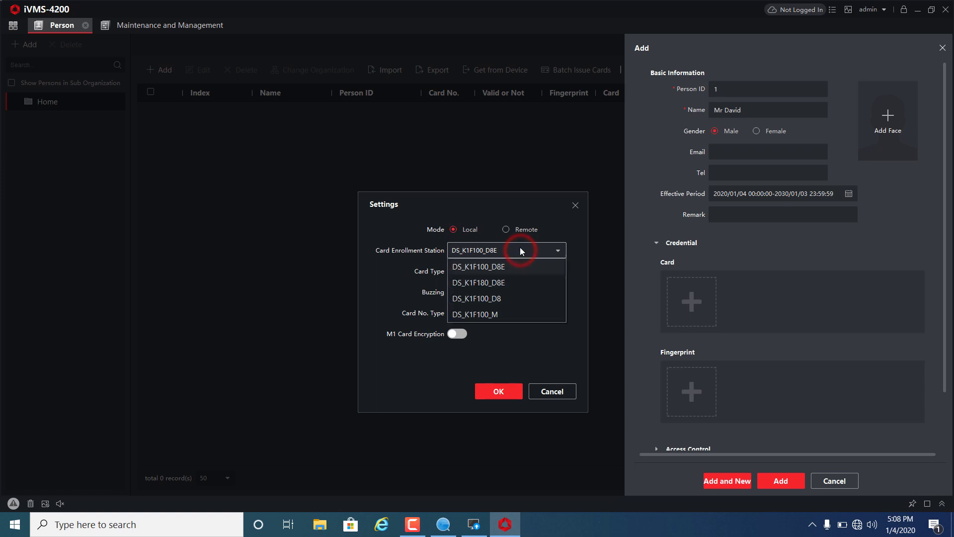
left_click(519, 250)
left_click(514, 311)
left_click(514, 311)
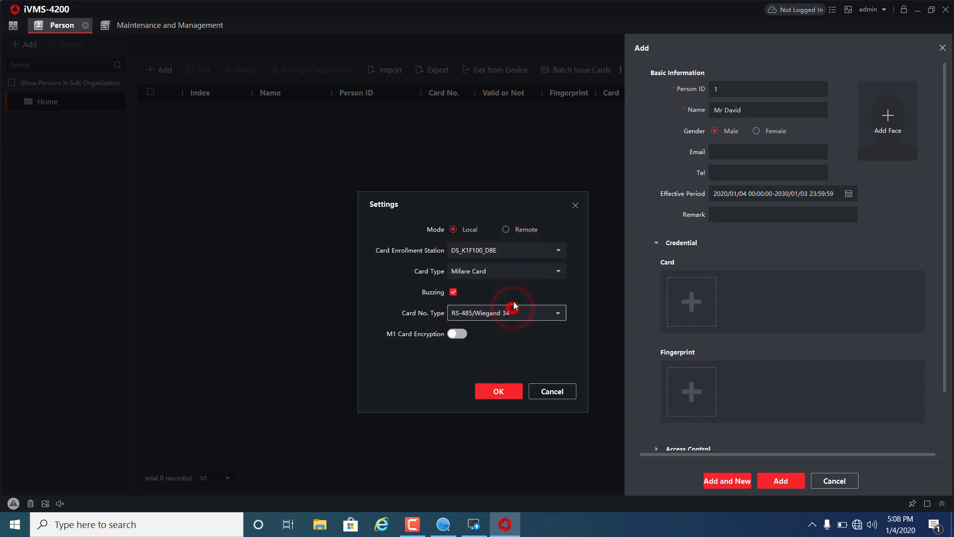
left_click(505, 229)
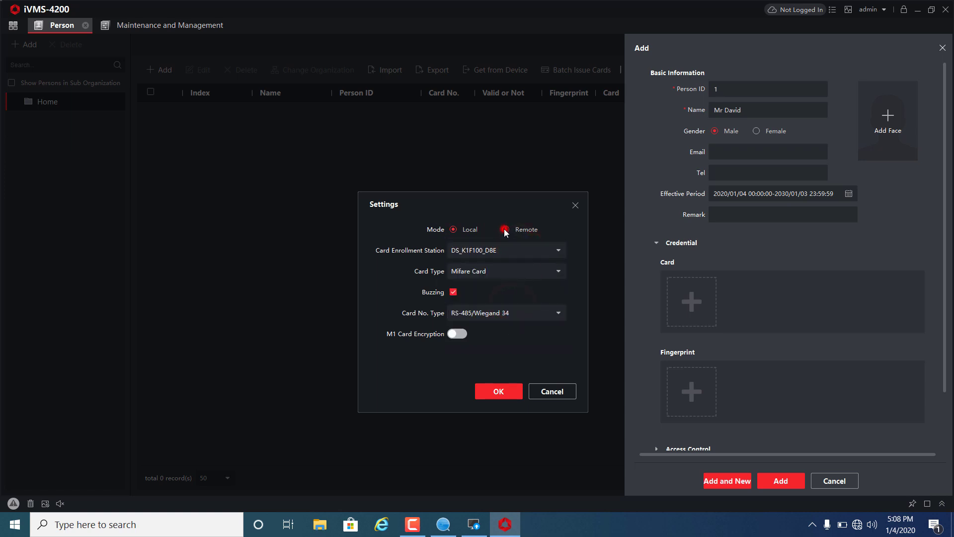
left_click(544, 254)
left_click(483, 281)
left_click(488, 280)
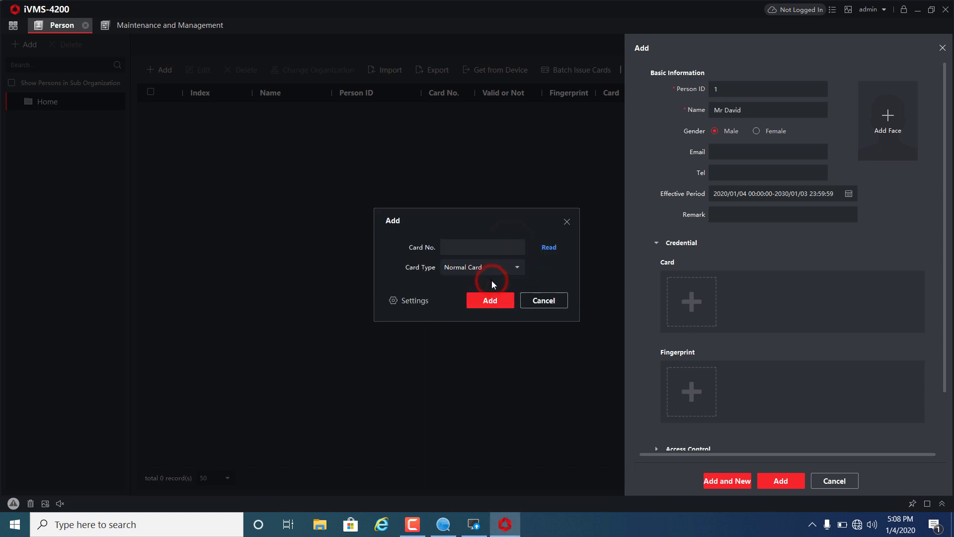
left_click(549, 251)
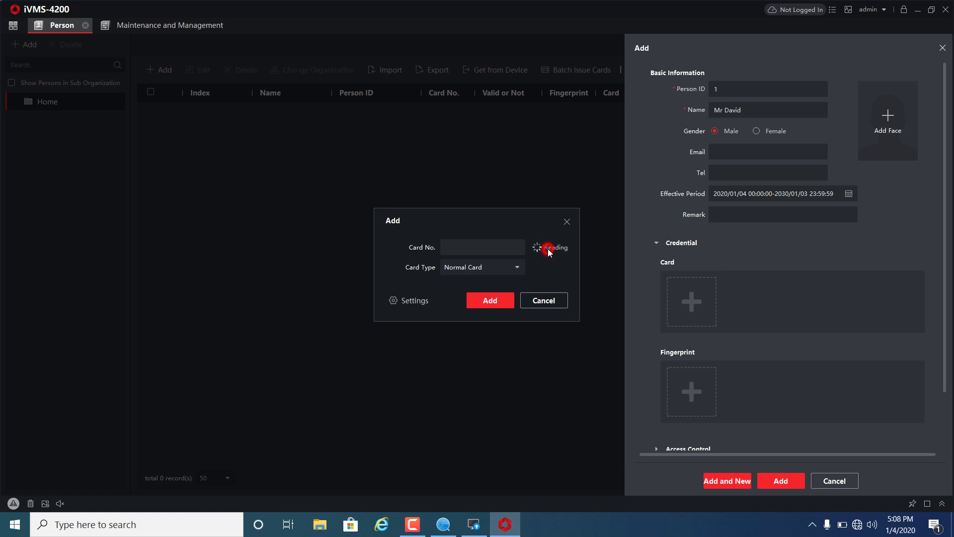
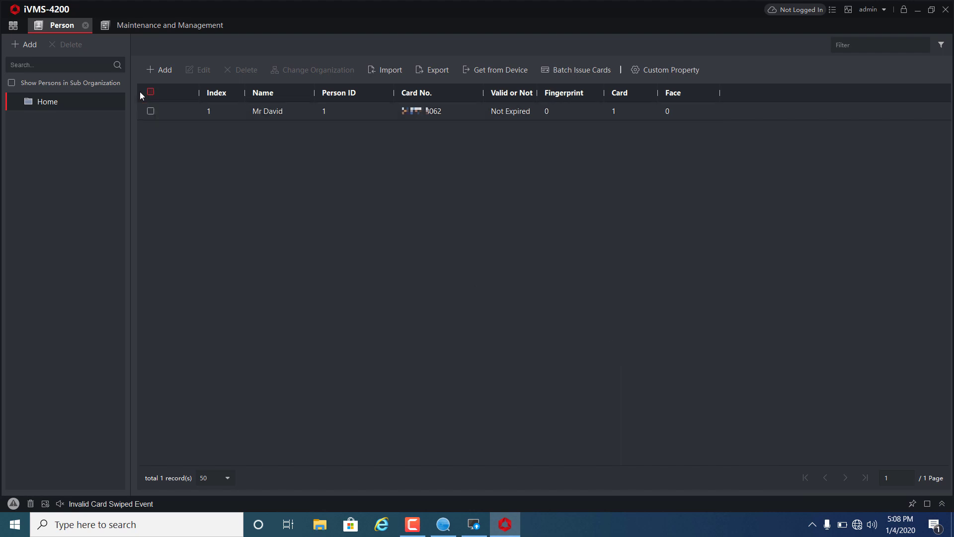
Leave the person list and bring up the page of all modules
left_click(14, 26)
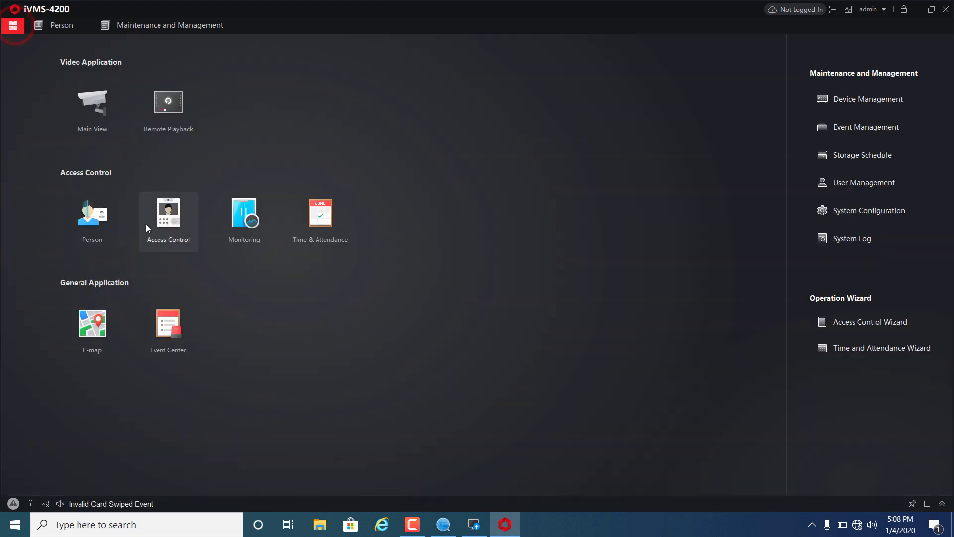
In Access Control, add a new access schedule template and name it Time
left_click(174, 217)
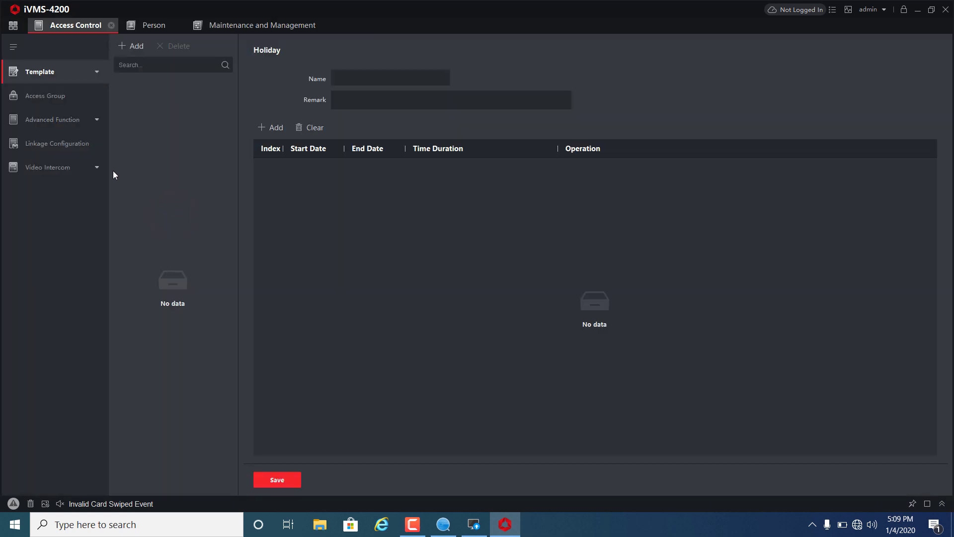
left_click(98, 72)
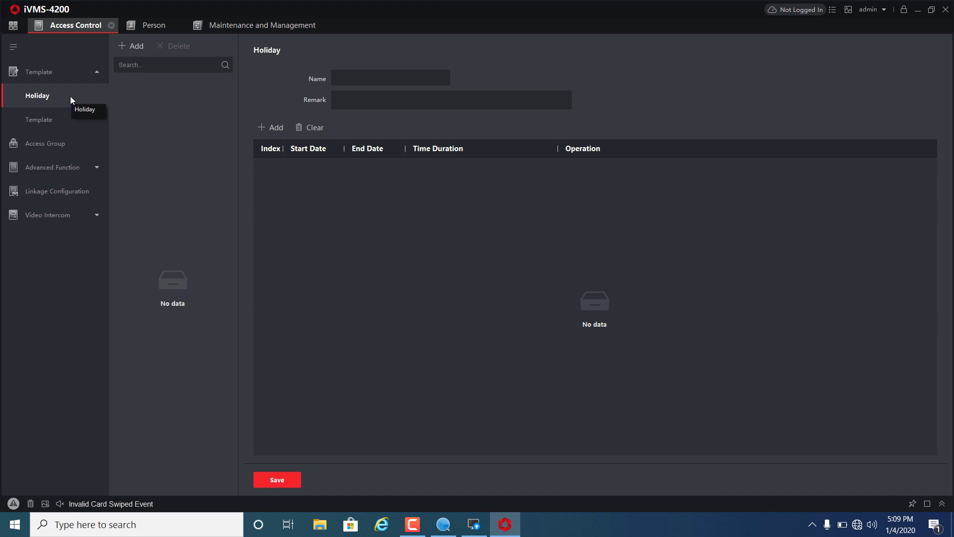
left_click(49, 124)
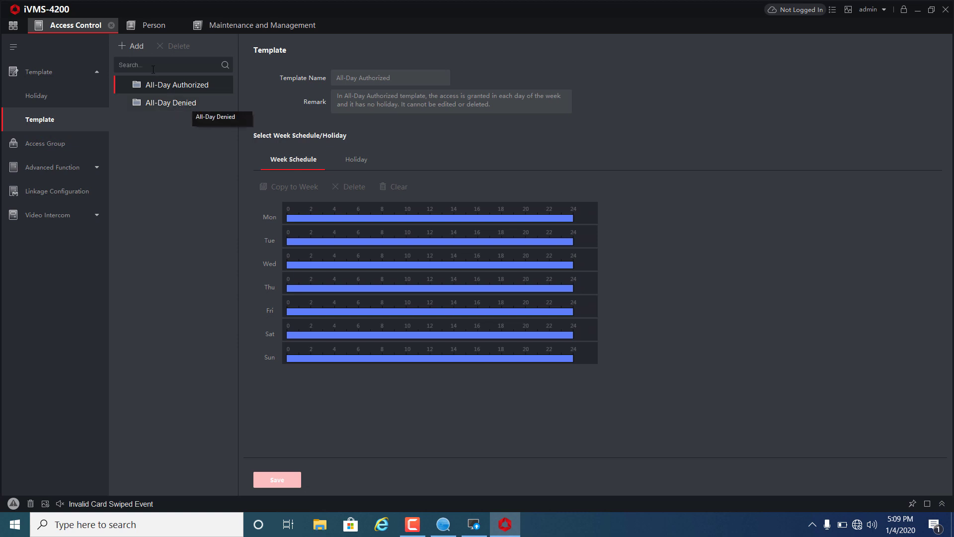
left_click(134, 46)
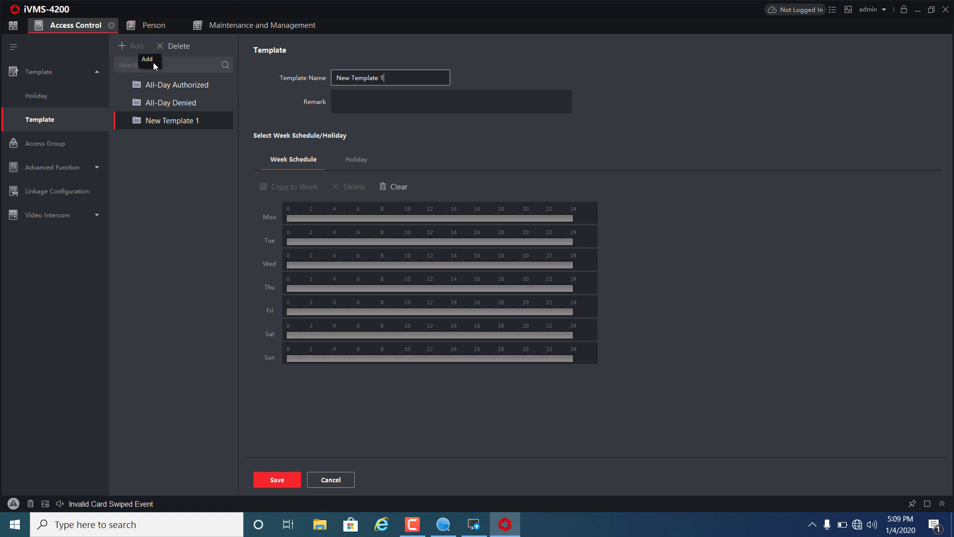
left_click_drag(389, 78, 322, 84)
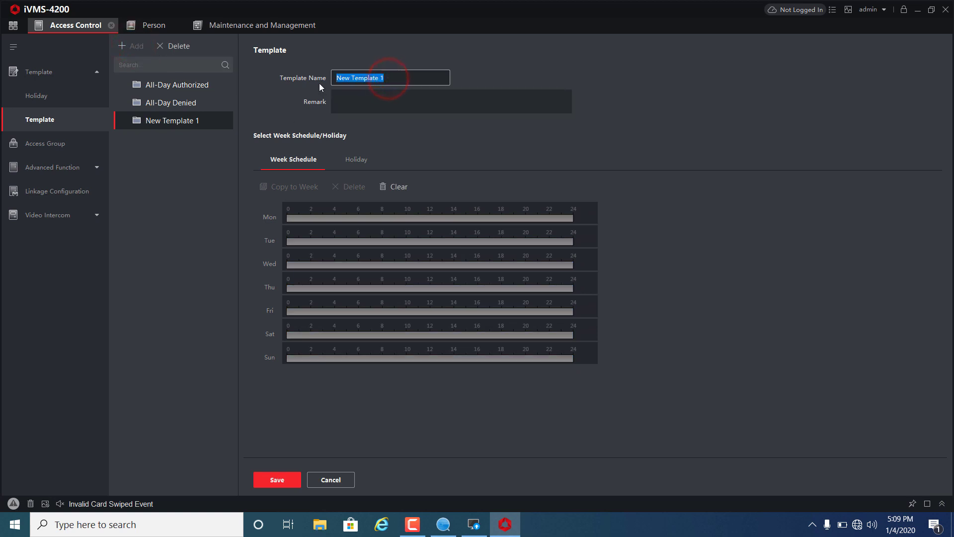
type("Time")
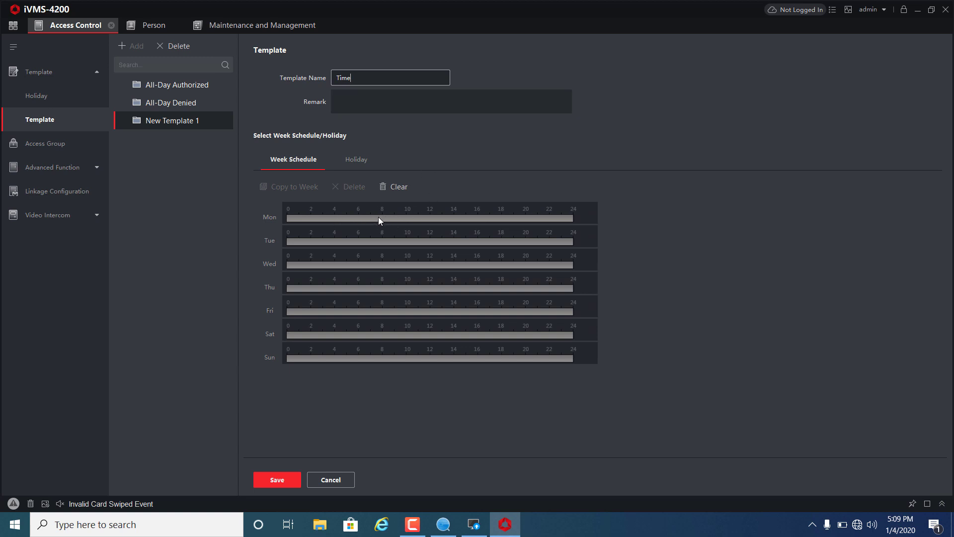
Draw daytime access windows of about 6 to 20 for Monday–Sunday and save the template
left_click_drag(357, 219, 531, 226)
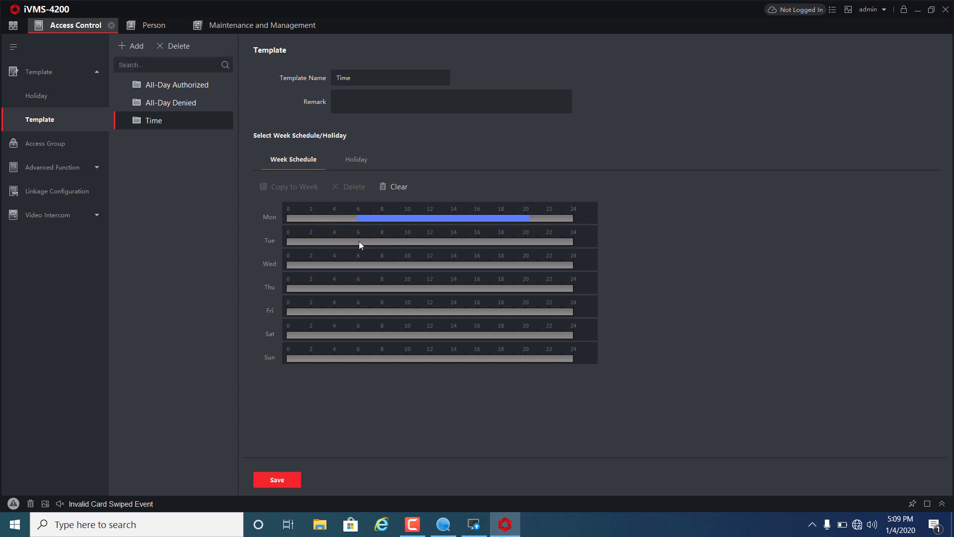
left_click_drag(359, 240, 520, 244)
left_click_drag(359, 265, 526, 268)
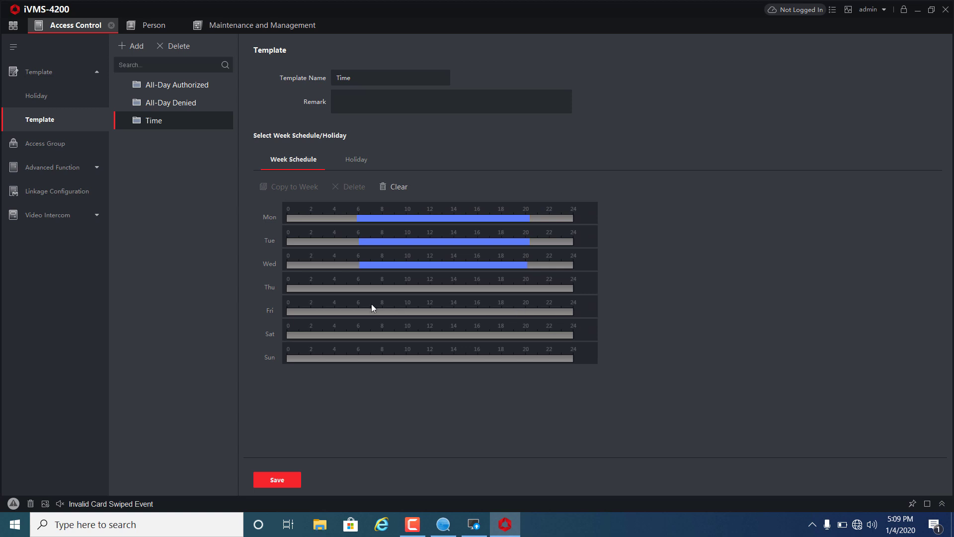
left_click_drag(357, 291, 527, 295)
left_click_drag(358, 314, 526, 310)
left_click_drag(412, 338, 529, 341)
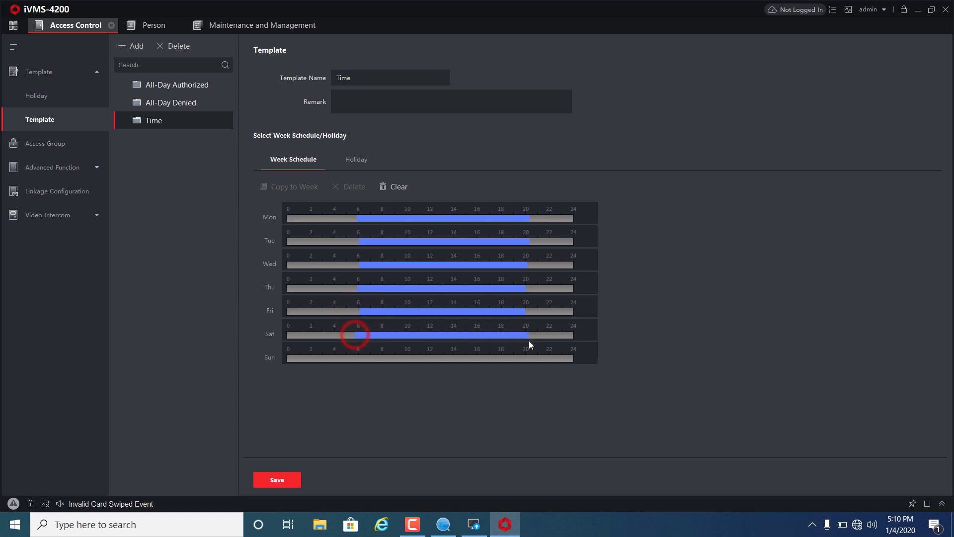
left_click_drag(344, 358, 547, 363)
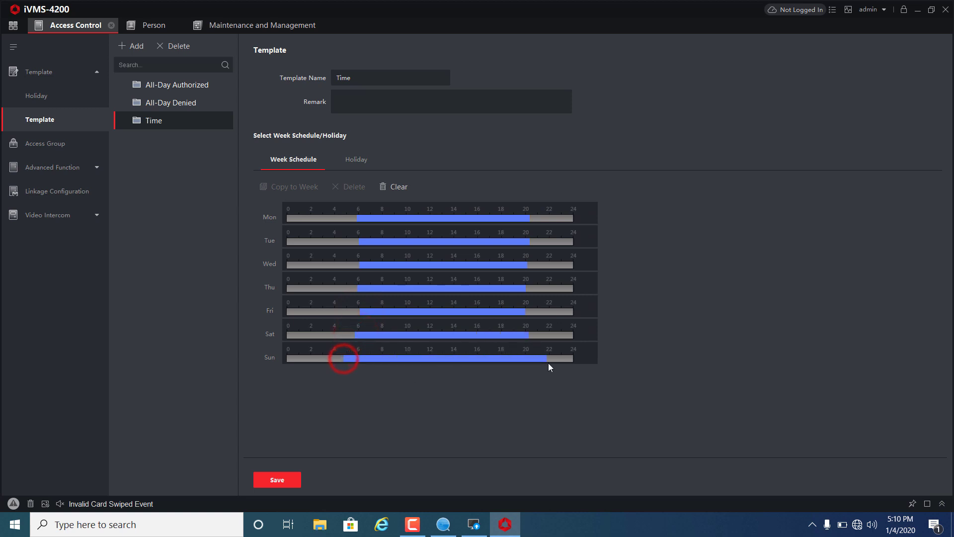
left_click(278, 480)
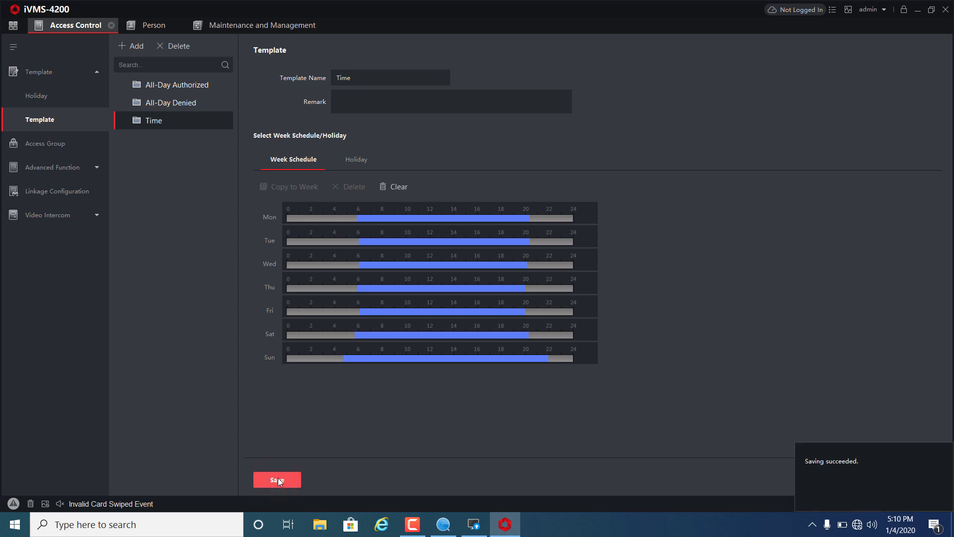
left_click(70, 144)
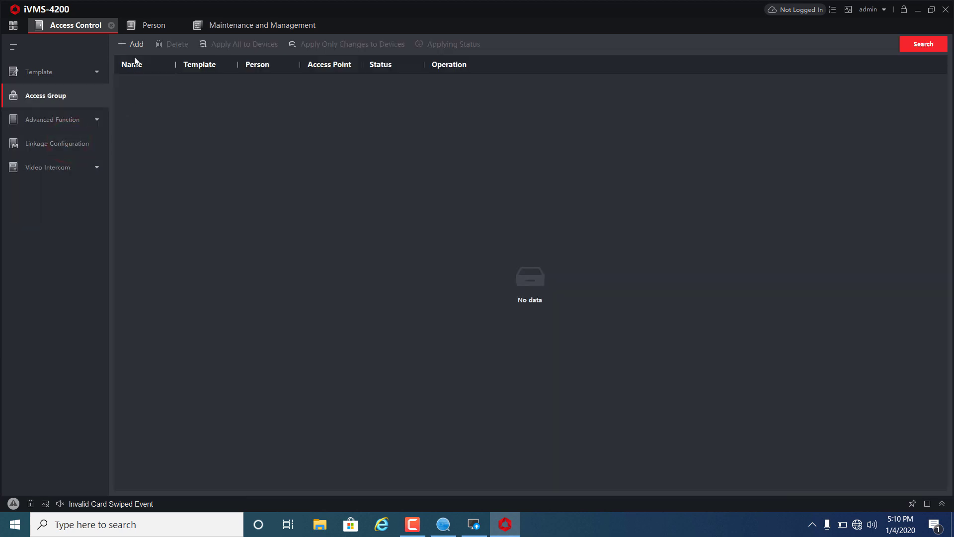
Add a new access group named 'Group A'
left_click(132, 46)
left_click(754, 71)
type("Group A")
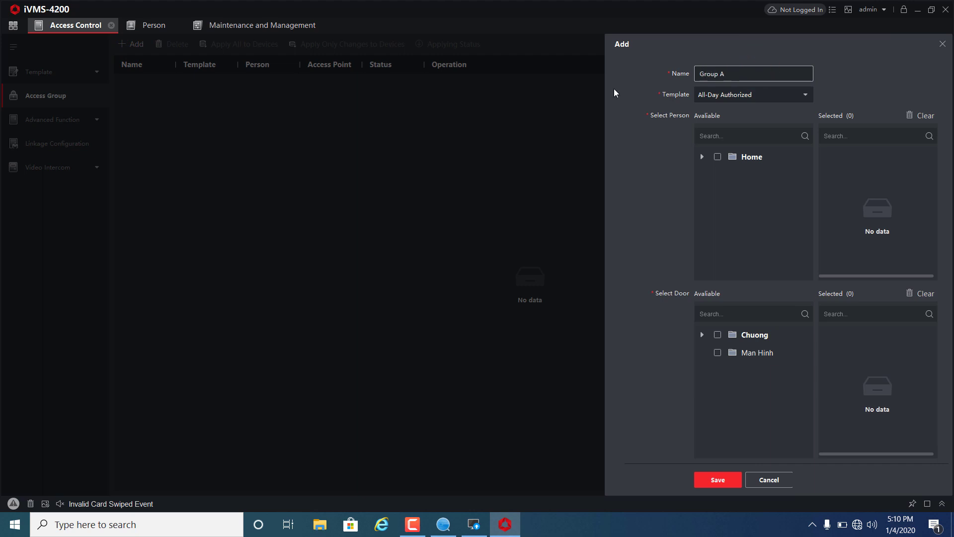
Assign the Home person and door Door1_Chuong to Group A and save it
left_click(719, 157)
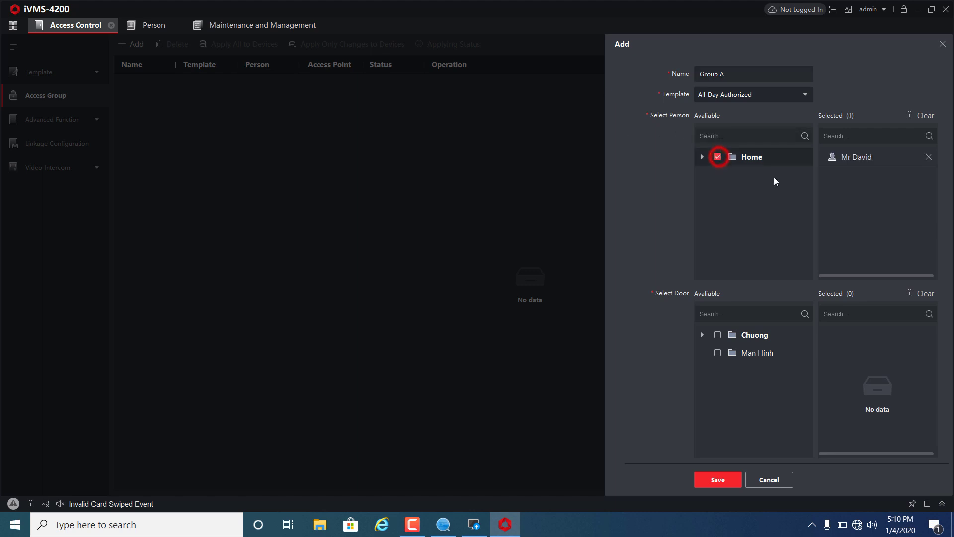
left_click(891, 157)
left_click(702, 156)
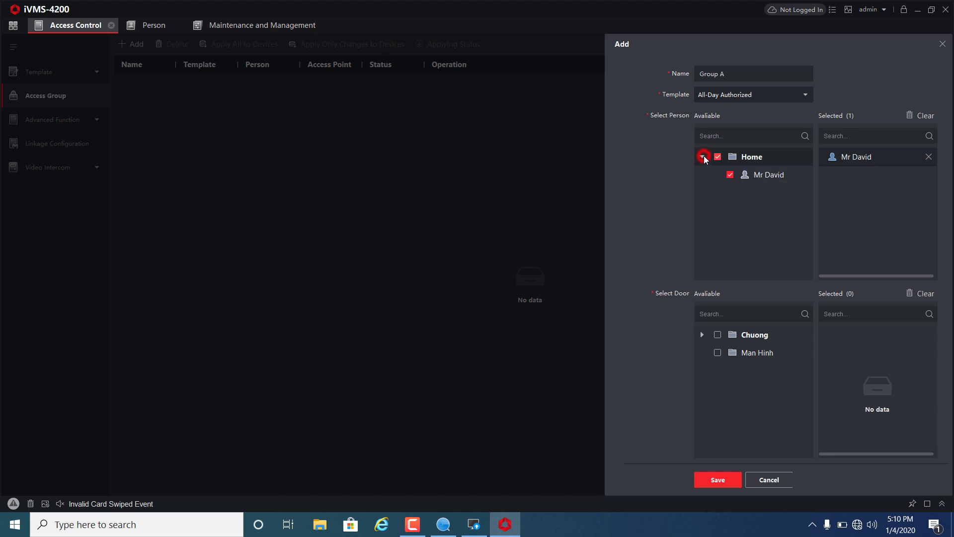
left_click(730, 175)
left_click(731, 175)
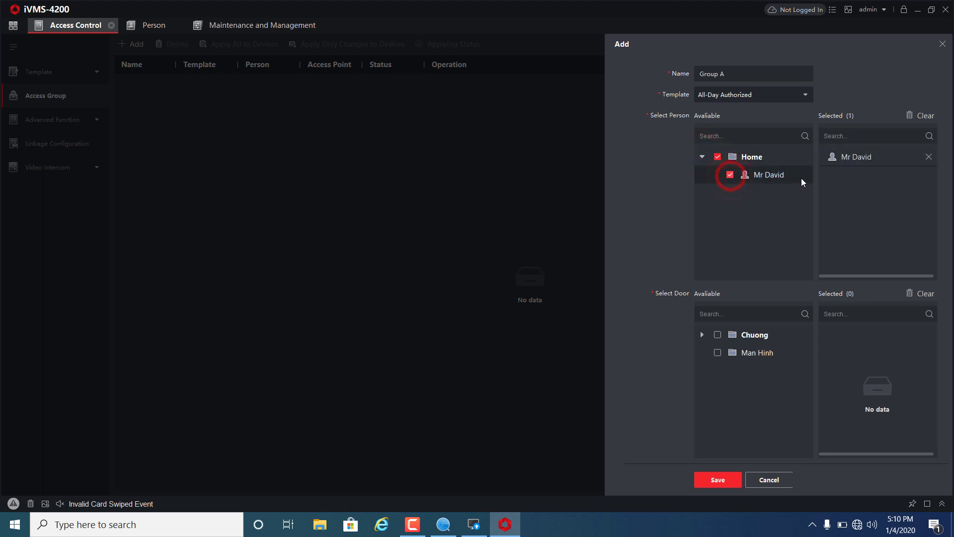
left_click(718, 335)
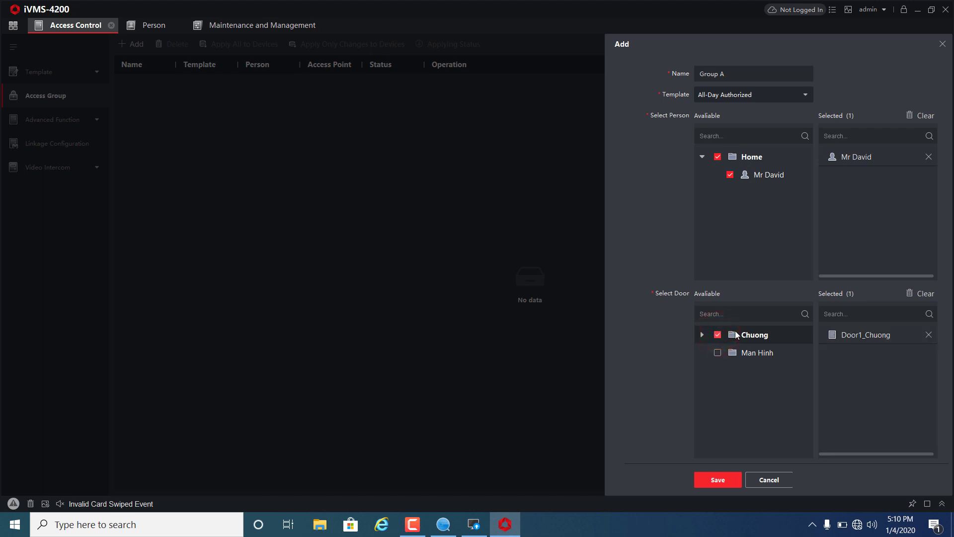
left_click(722, 481)
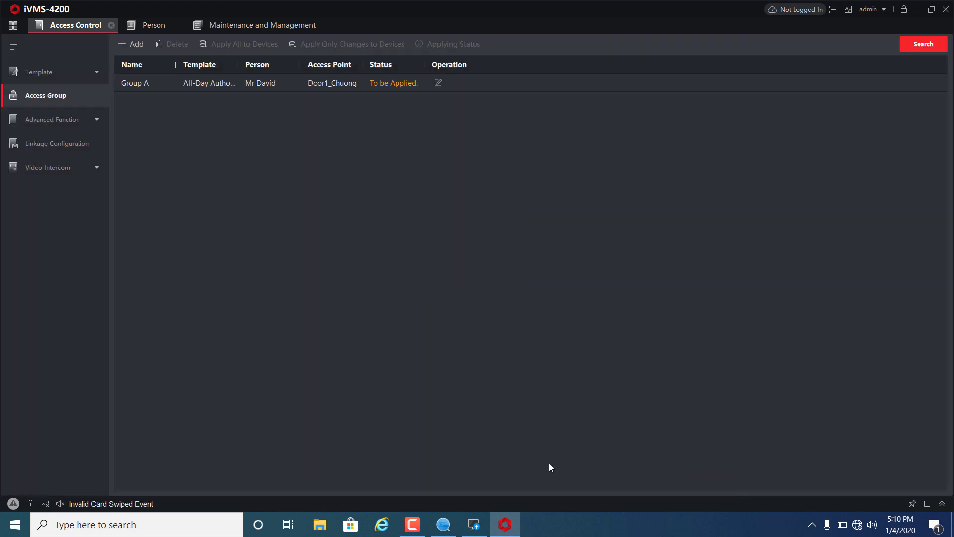
Apply Group A to all devices, close the applying status panel, and return to the modules page
left_click(357, 87)
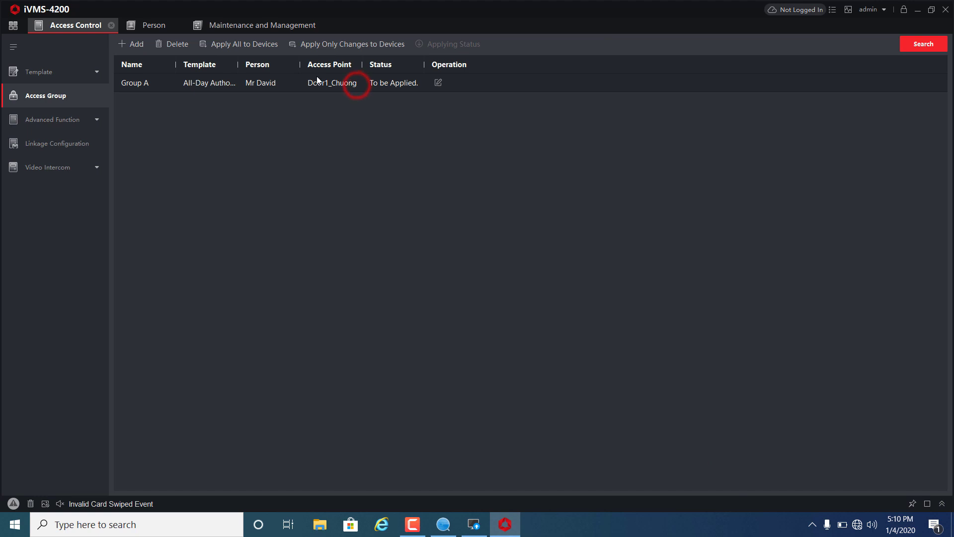
left_click(256, 49)
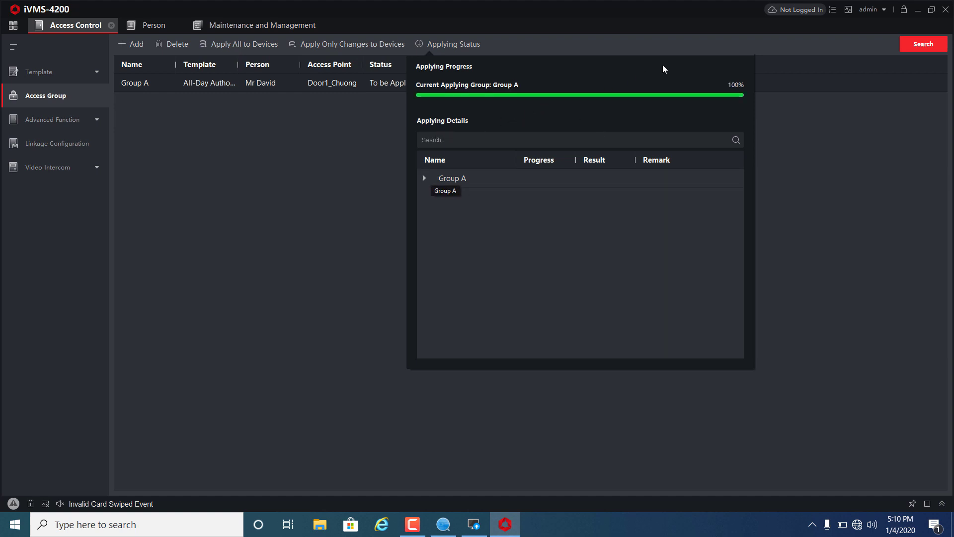
left_click(775, 144)
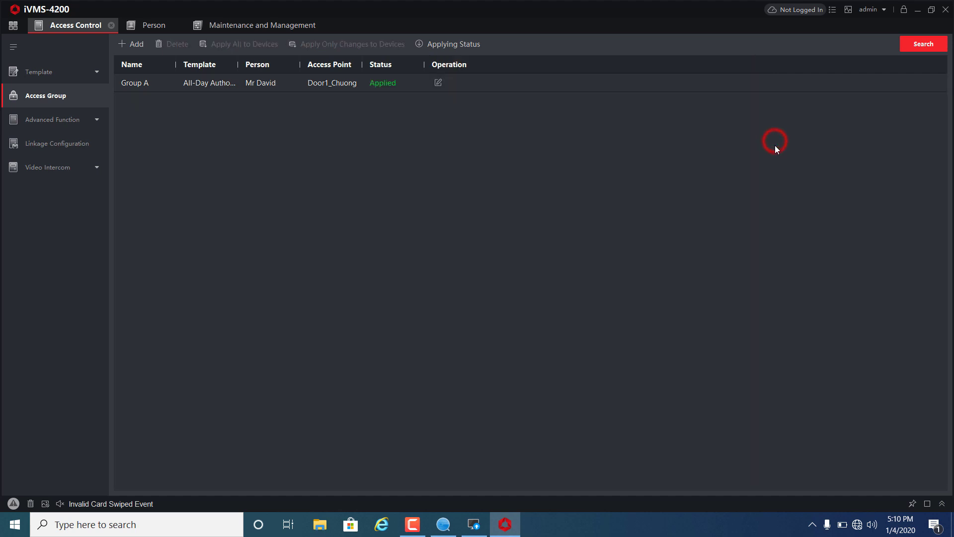
left_click(12, 26)
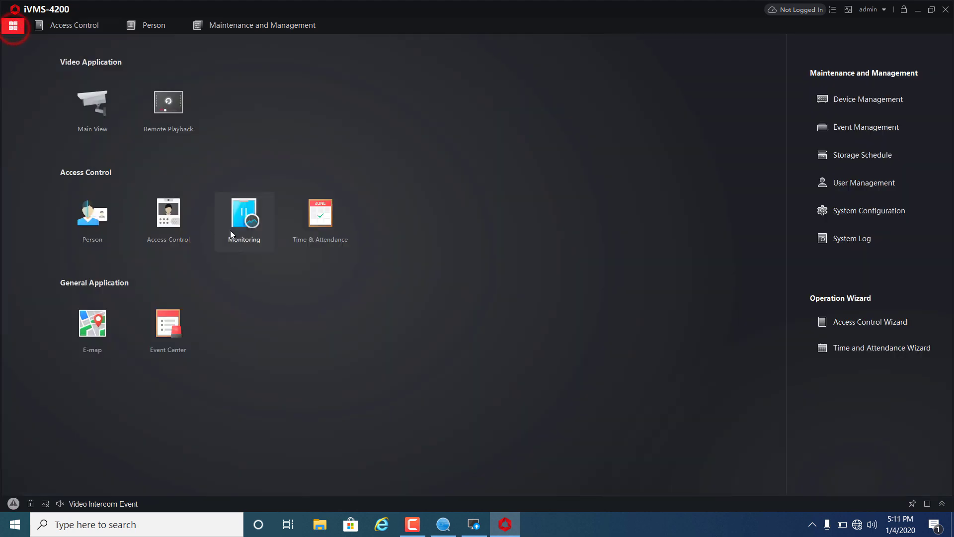
Look in the door Monitoring module, then go to the Event Center
left_click(259, 217)
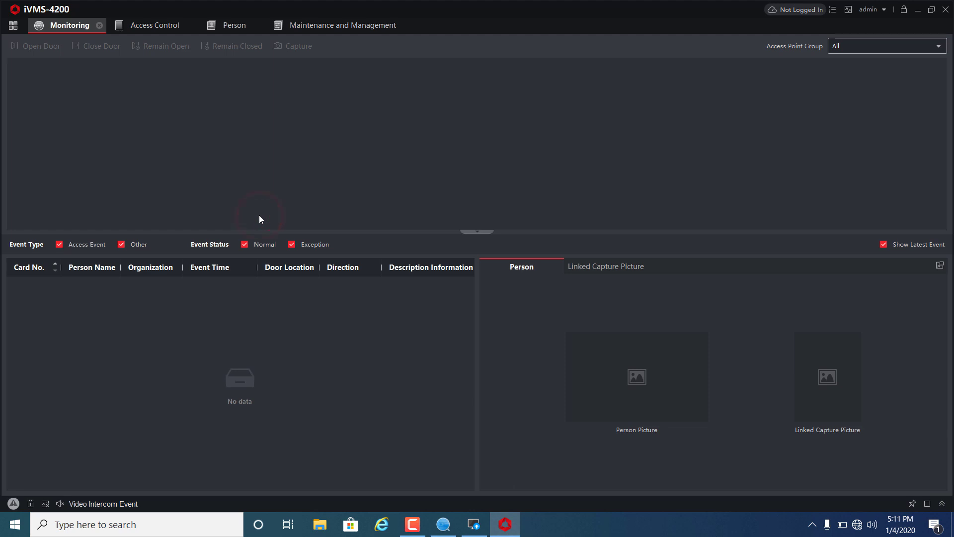
left_click(236, 145)
left_click(54, 144)
left_click(227, 122)
left_click(14, 26)
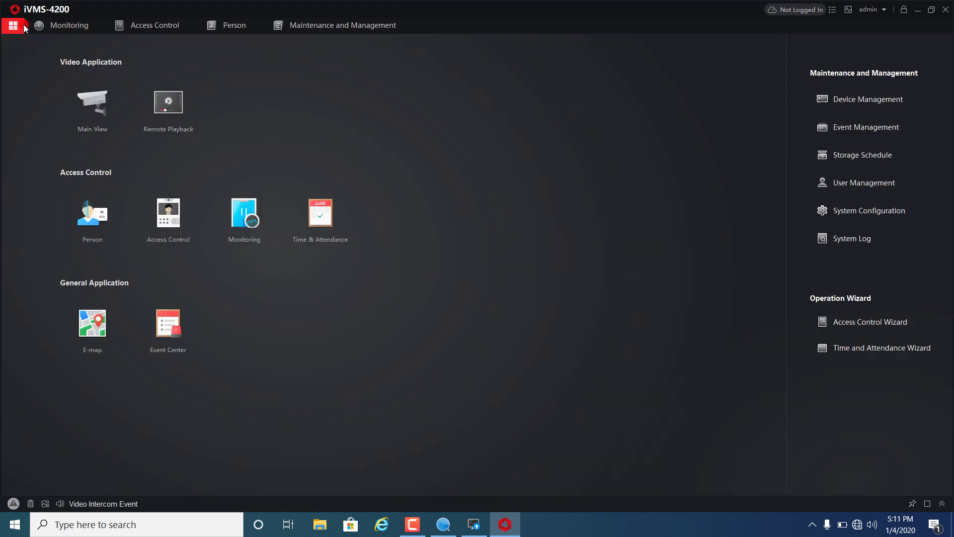
left_click(166, 324)
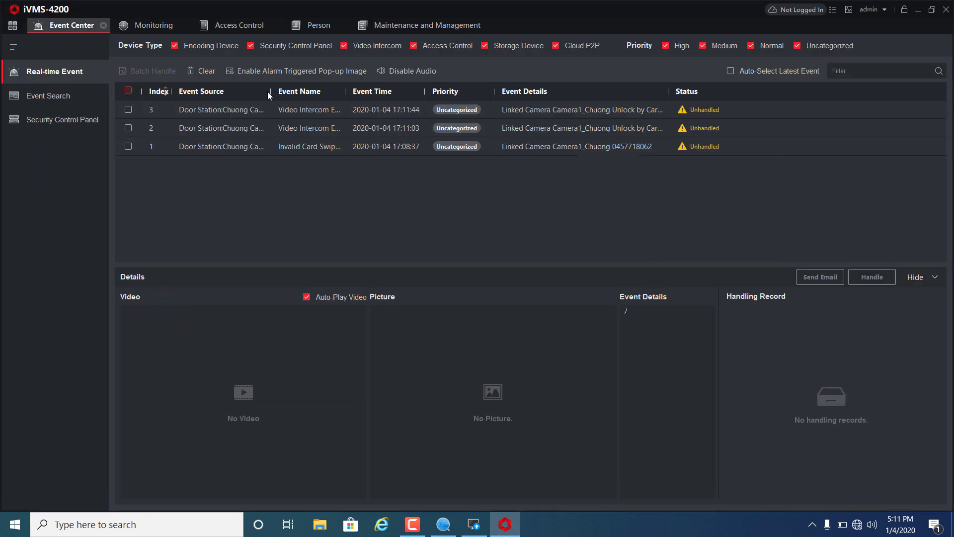
Widen the Event Source column and view details of unlock events 5, 6 and 11
left_click_drag(271, 91, 316, 95)
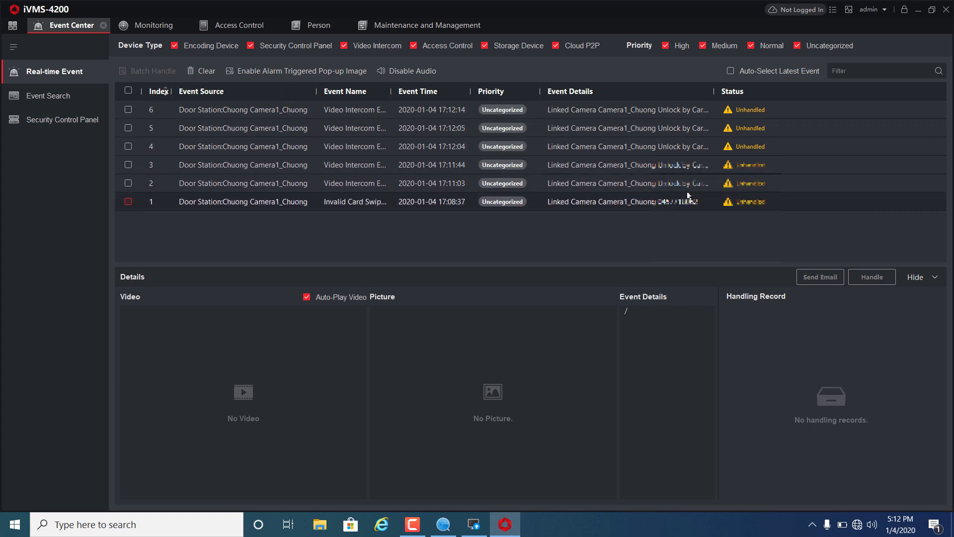
left_click(688, 194)
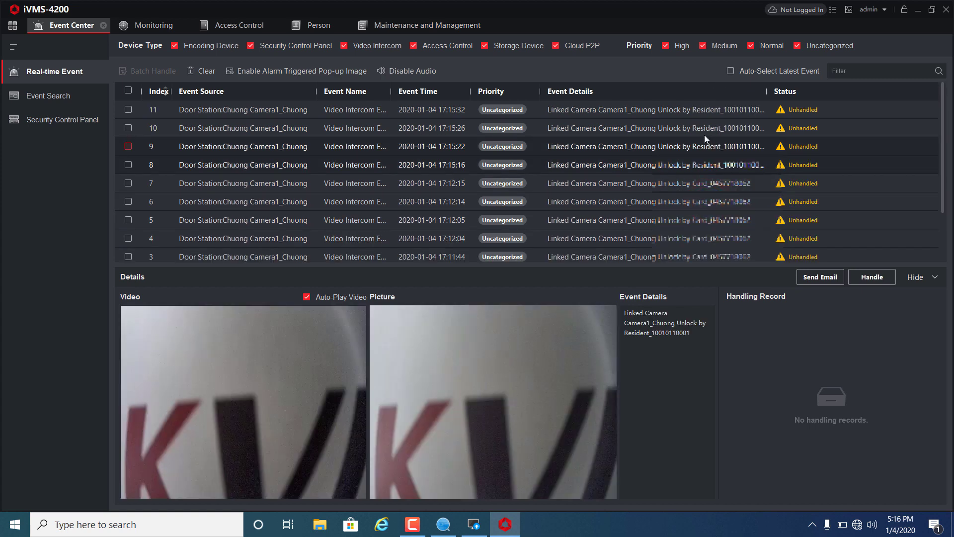
left_click(706, 199)
left_click(692, 113)
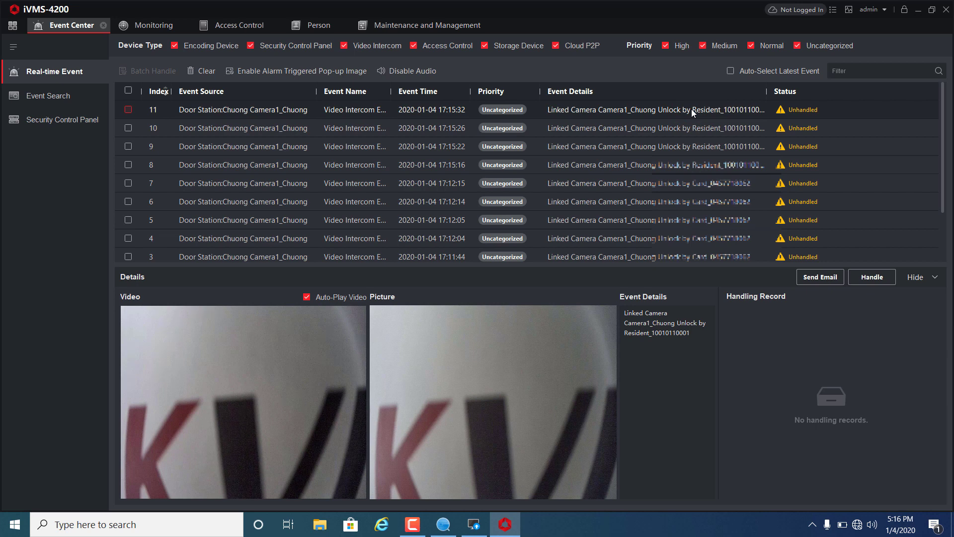
left_click(695, 222)
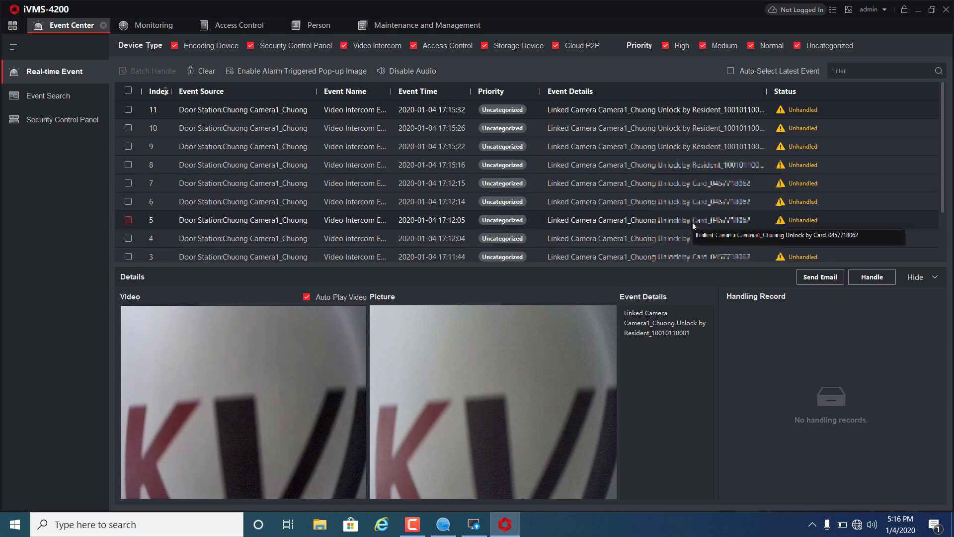
left_click(643, 202)
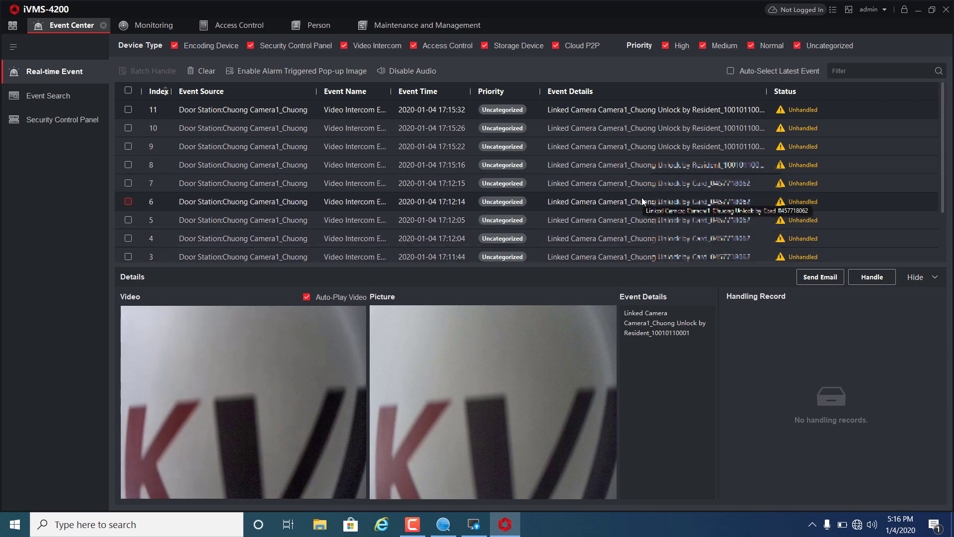